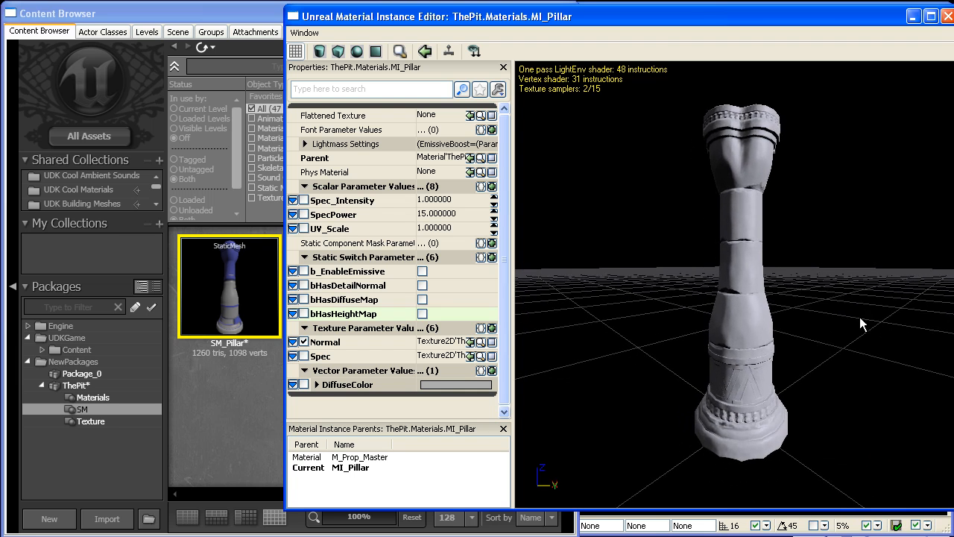
Override the DiffuseColor parameter of MI_Pillar and set it to a dark reddish brown with a brightness of 0.34
{"action": "left_click", "coordinate": [304, 384]}
{"action": "left_click", "coordinate": [441, 384]}
{"action": "mouse_move", "coordinate": [574, 216]}
{"action": "left_mouse_down"}
{"action": "mouse_move", "coordinate": [593, 220]}
{"action": "mouse_move", "coordinate": [596, 236]}
{"action": "mouse_move", "coordinate": [610, 231]}
{"action": "left_mouse_up"}
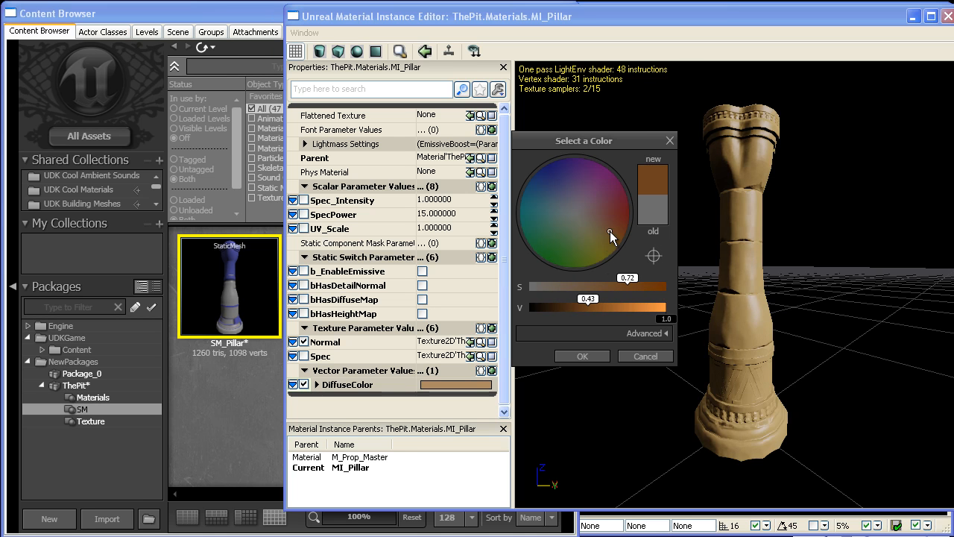
{"action": "left_click_drag", "start_coordinate": [589, 296], "coordinate": [576, 297]}
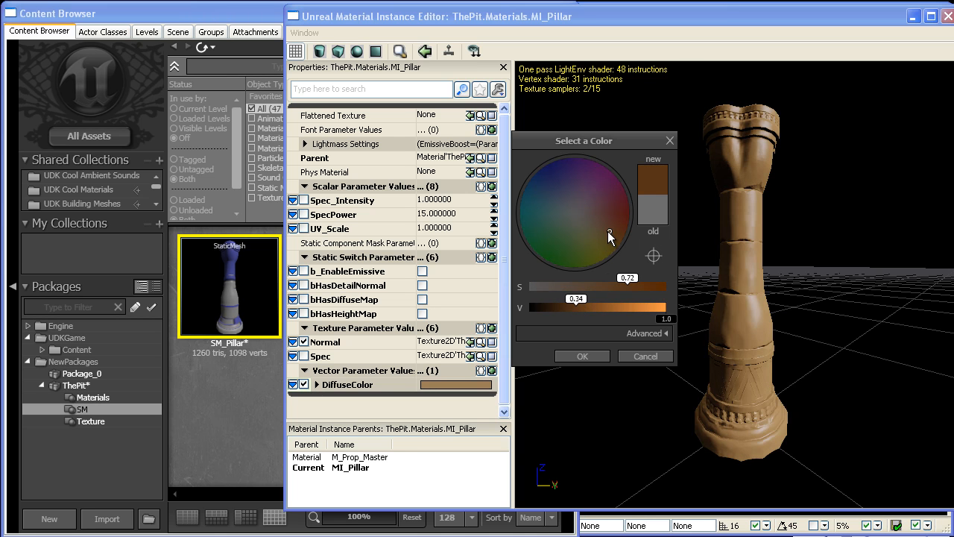
{"action": "left_click_drag", "start_coordinate": [608, 231], "coordinate": [613, 225]}
{"action": "left_click_drag", "start_coordinate": [734, 228], "coordinate": [796, 204]}
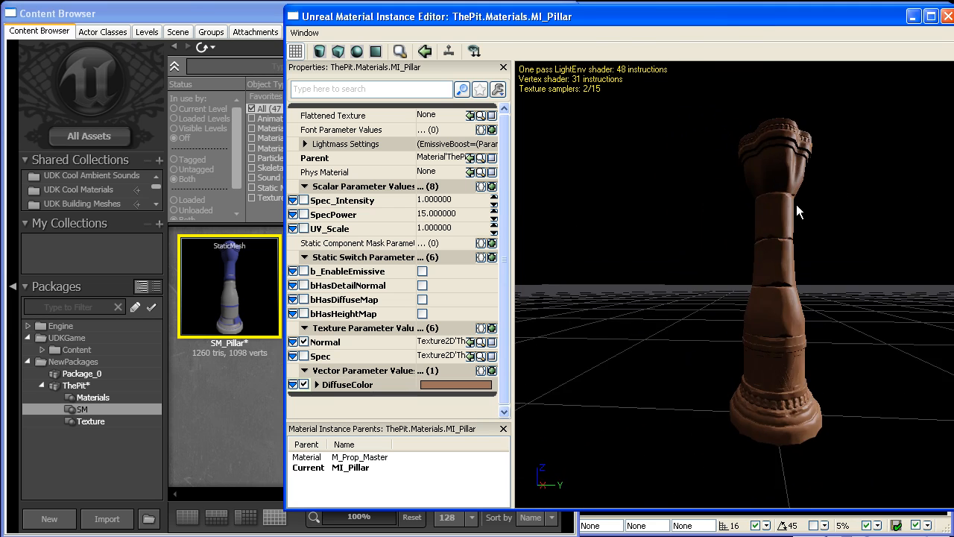
Override the b_EnableEmissive static switch of MI_Pillar and turn it on
{"action": "left_click_drag", "start_coordinate": [735, 18], "coordinate": [680, 26]}
{"action": "right_click_drag", "start_coordinate": [708, 212], "coordinate": [676, 206]}
{"action": "left_click_drag", "start_coordinate": [677, 205], "coordinate": [707, 195]}
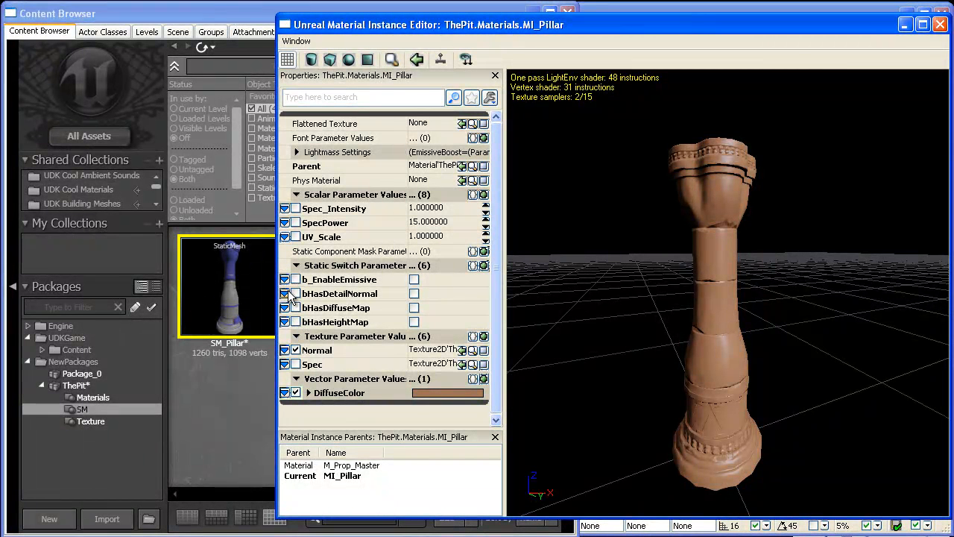
{"action": "left_click", "coordinate": [296, 280]}
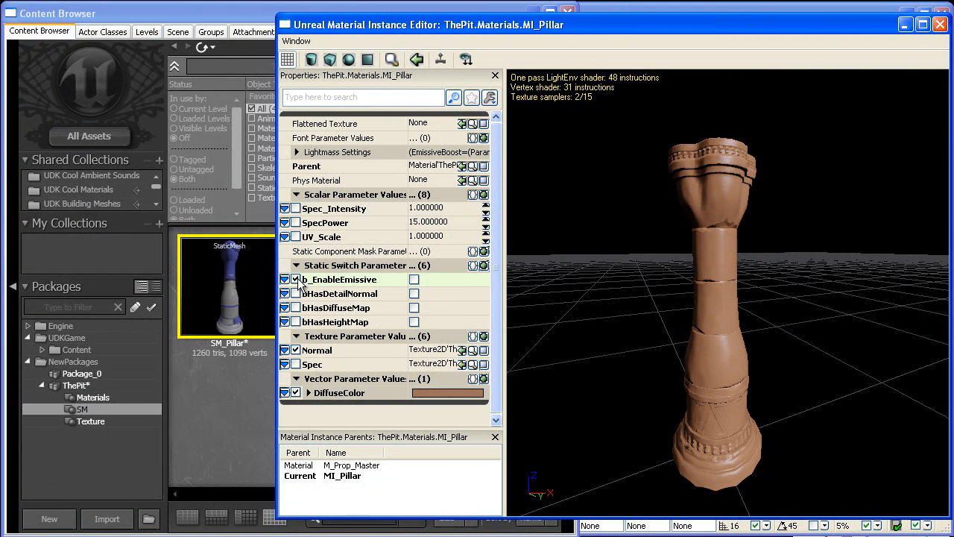
{"action": "left_click", "coordinate": [414, 280]}
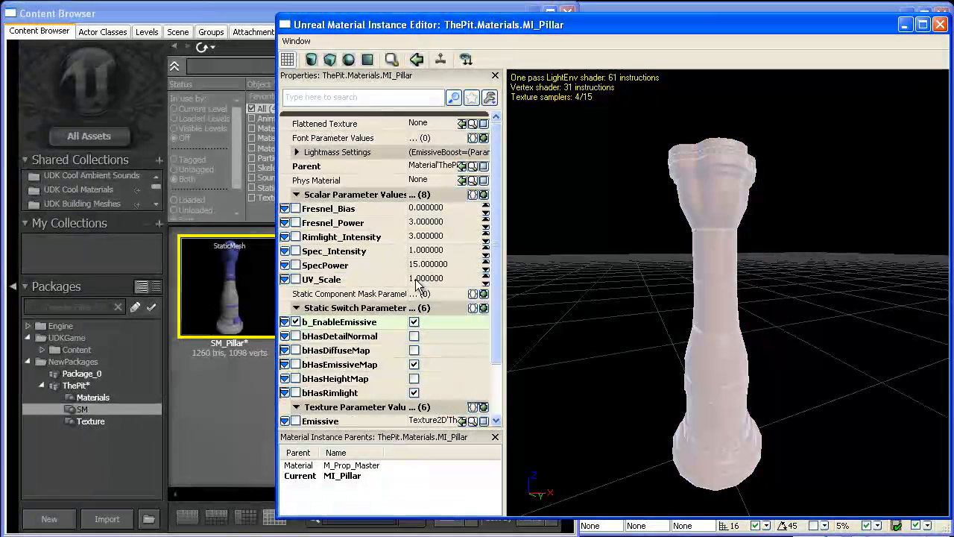
{"action": "left_click_drag", "start_coordinate": [642, 373], "coordinate": [650, 351]}
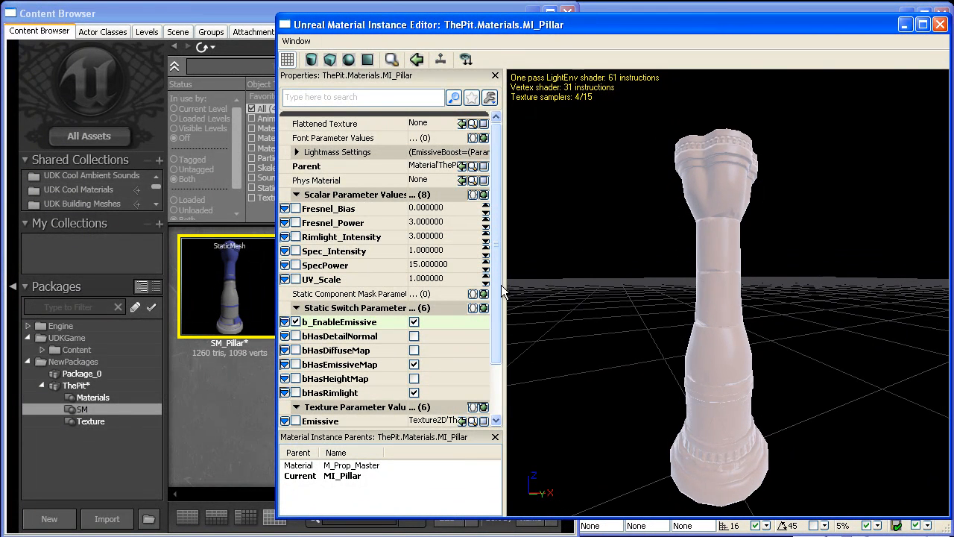
Override the bHasEmissiveMap and bHasRimlight switches, turning the emissive map off and leaving the rim light on
{"action": "left_click_drag", "start_coordinate": [502, 297], "coordinate": [489, 371]}
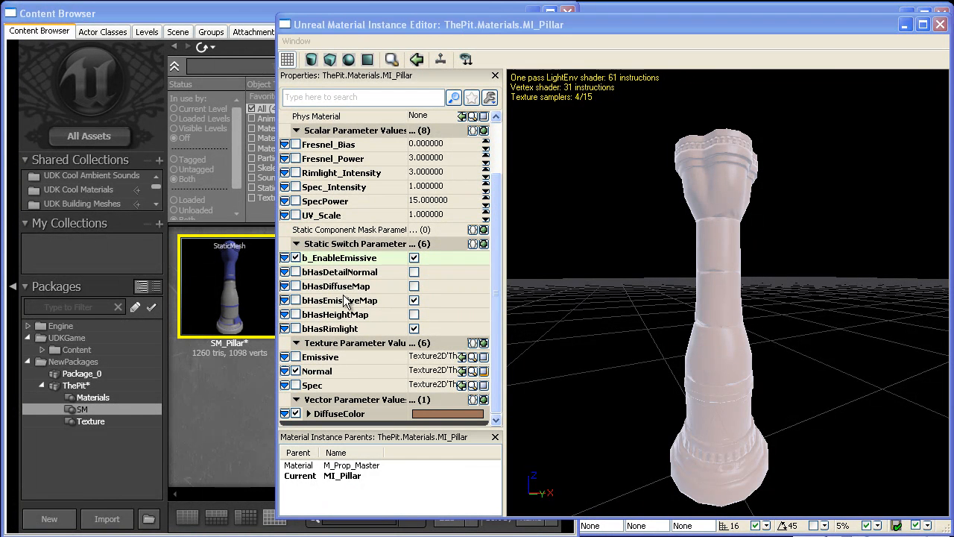
{"action": "left_click", "coordinate": [296, 300]}
{"action": "left_click", "coordinate": [296, 328]}
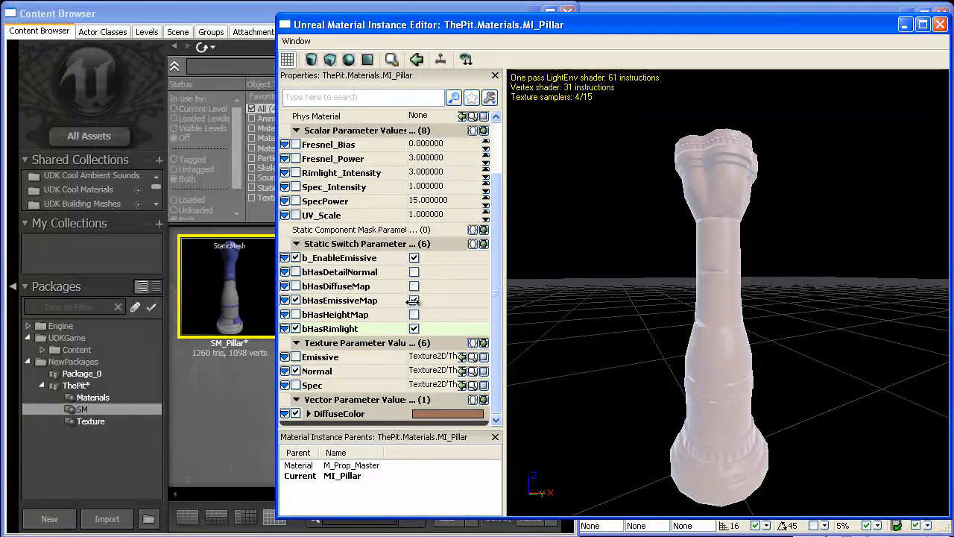
{"action": "left_click", "coordinate": [414, 301]}
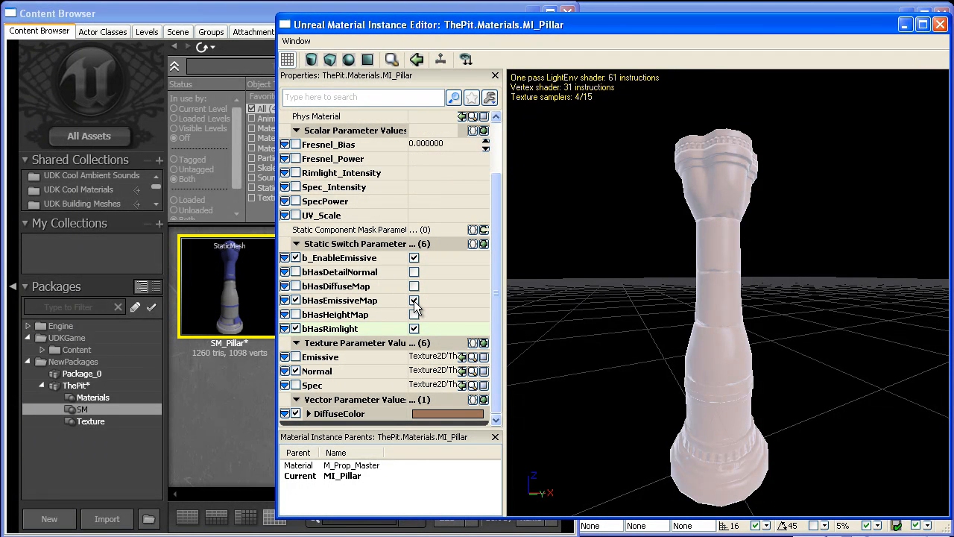
{"action": "mouse_move", "coordinate": [802, 299]}
{"action": "left_mouse_down"}
{"action": "mouse_move", "coordinate": [786, 289]}
{"action": "mouse_move", "coordinate": [797, 313]}
{"action": "left_mouse_up"}
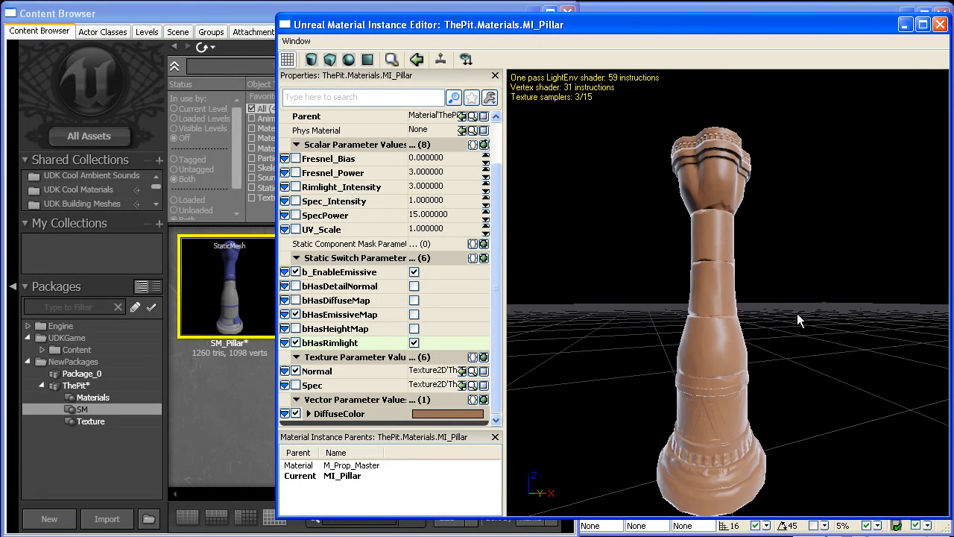
{"action": "mouse_move", "coordinate": [685, 339]}
{"action": "left_mouse_down"}
{"action": "mouse_move", "coordinate": [748, 330]}
{"action": "mouse_move", "coordinate": [682, 331]}
{"action": "left_mouse_up"}
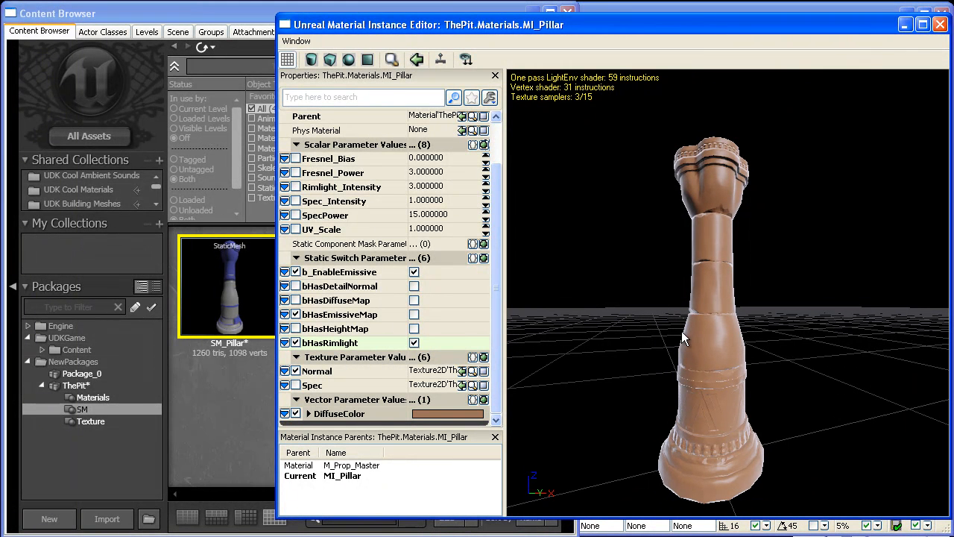
Override Fresnel_Bias and Fresnel_Power, and set Fresnel_Power to 5
{"action": "left_click", "coordinate": [295, 159]}
{"action": "left_click", "coordinate": [295, 173]}
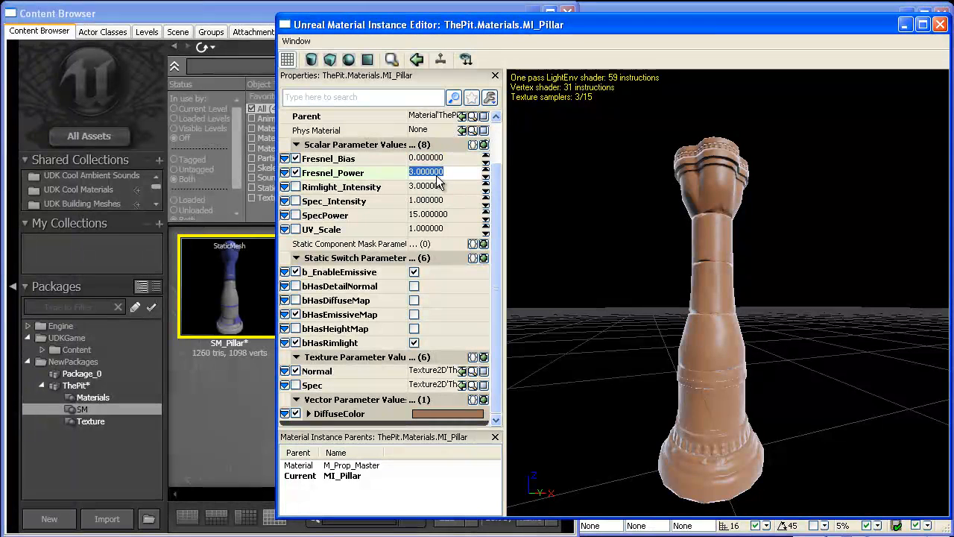
{"action": "key", "text": "Return"}
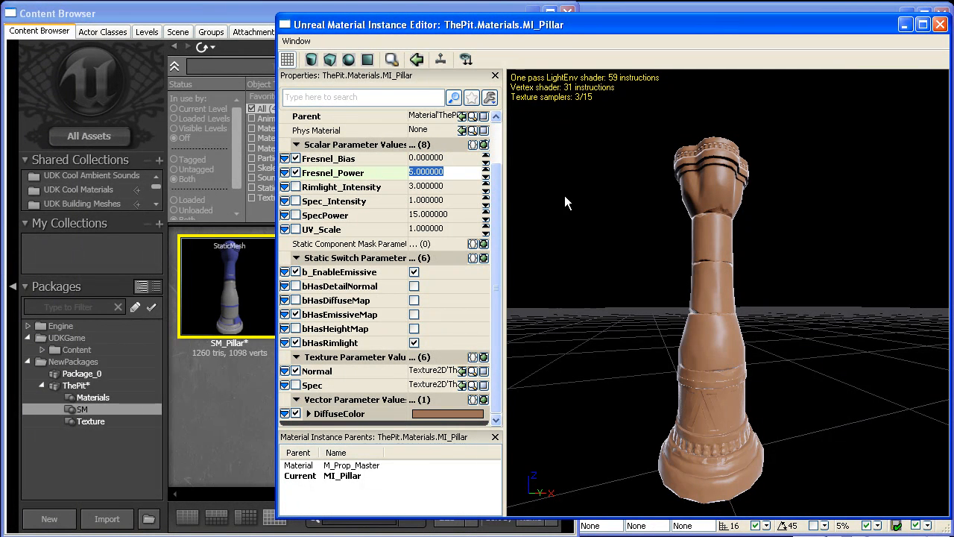
{"action": "left_click_drag", "start_coordinate": [781, 243], "coordinate": [749, 302]}
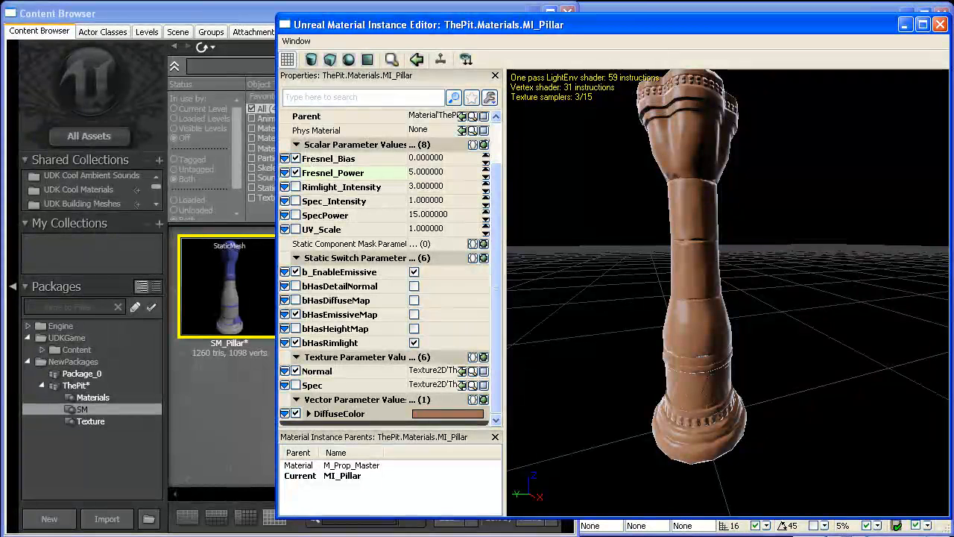
Open the M_Prop_Master material from the Materials group of ThePit package for editing
{"action": "left_click", "coordinate": [194, 379]}
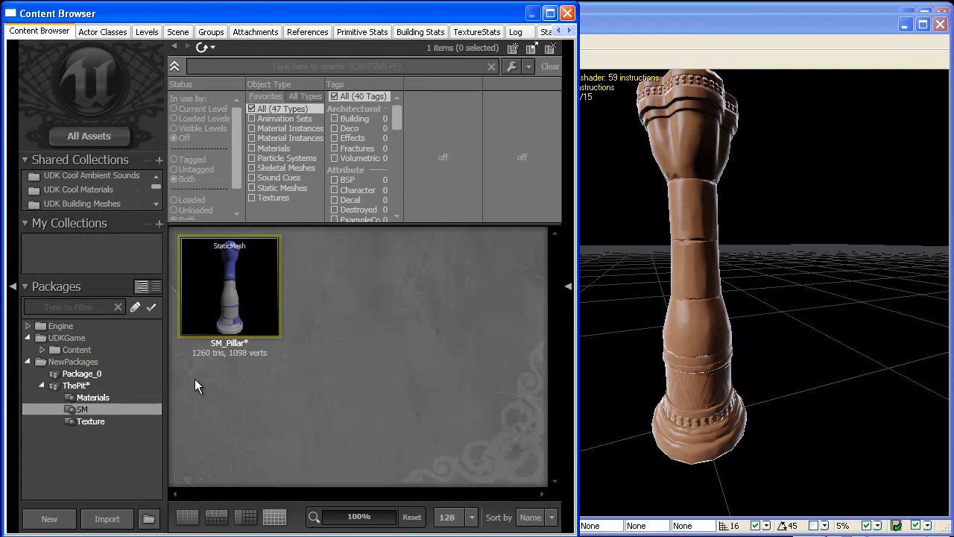
{"action": "left_click", "coordinate": [125, 395]}
{"action": "left_click", "coordinate": [232, 314]}
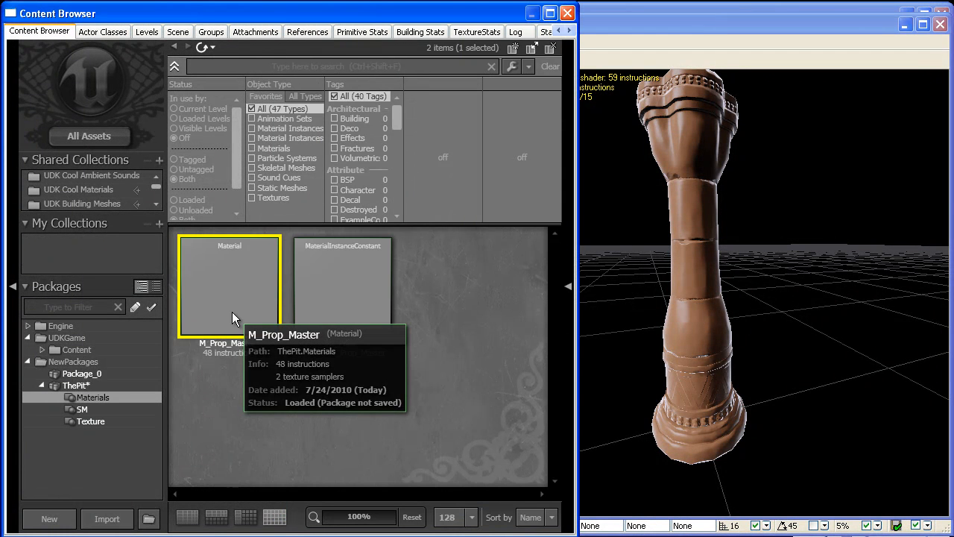
{"action": "double_click", "coordinate": [232, 313]}
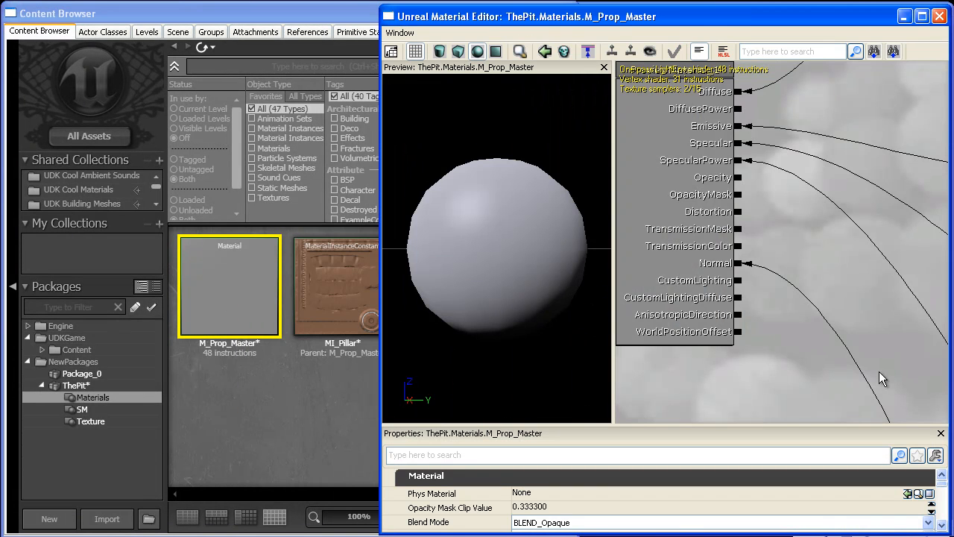
Examine the emissive and rim light node networks of M_Prop_Master in a widened editor window
{"action": "scroll", "coordinate": [861, 223], "scroll_direction": "down", "scroll_amount": 7}
{"action": "scroll", "coordinate": [738, 430], "scroll_direction": "up", "scroll_amount": 6}
{"action": "left_click_drag", "start_coordinate": [813, 389], "coordinate": [784, 429]}
{"action": "left_click_drag", "start_coordinate": [800, 307], "coordinate": [768, 234]}
{"action": "scroll", "coordinate": [767, 234], "scroll_direction": "up", "scroll_amount": 3}
{"action": "left_click_drag", "start_coordinate": [753, 284], "coordinate": [809, 278]}
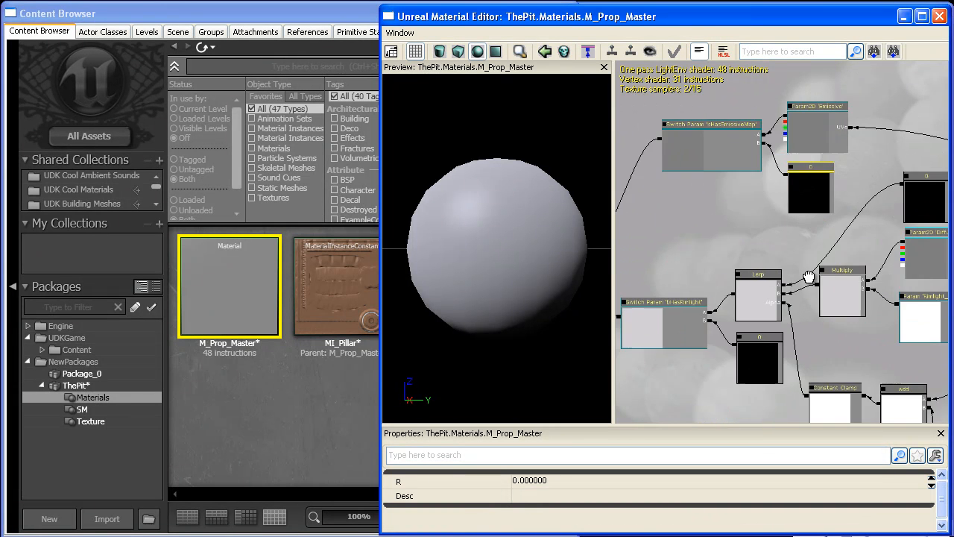
{"action": "scroll", "coordinate": [809, 278], "scroll_direction": "up", "scroll_amount": 3}
{"action": "left_click_drag", "start_coordinate": [811, 214], "coordinate": [814, 234]}
{"action": "scroll", "coordinate": [809, 123], "scroll_direction": "down", "scroll_amount": 4}
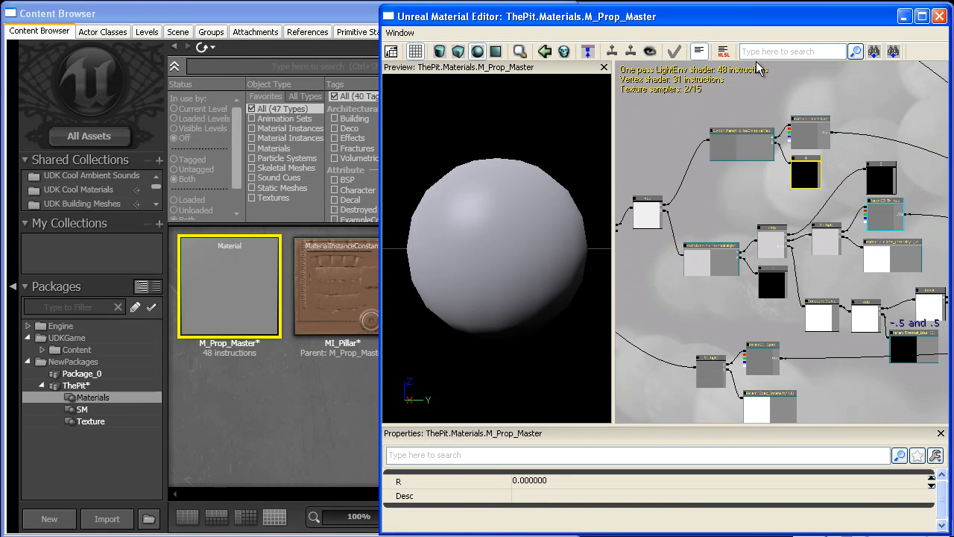
{"action": "left_click_drag", "start_coordinate": [380, 80], "coordinate": [34, 122]}
{"action": "left_click_drag", "start_coordinate": [455, 268], "coordinate": [527, 300]}
{"action": "scroll", "coordinate": [492, 297], "scroll_direction": "up", "scroll_amount": 3}
{"action": "scroll", "coordinate": [494, 297], "scroll_direction": "up", "scroll_amount": 1}
{"action": "scroll", "coordinate": [528, 298], "scroll_direction": "up", "scroll_amount": 1}
{"action": "left_click_drag", "start_coordinate": [521, 264], "coordinate": [592, 298]}
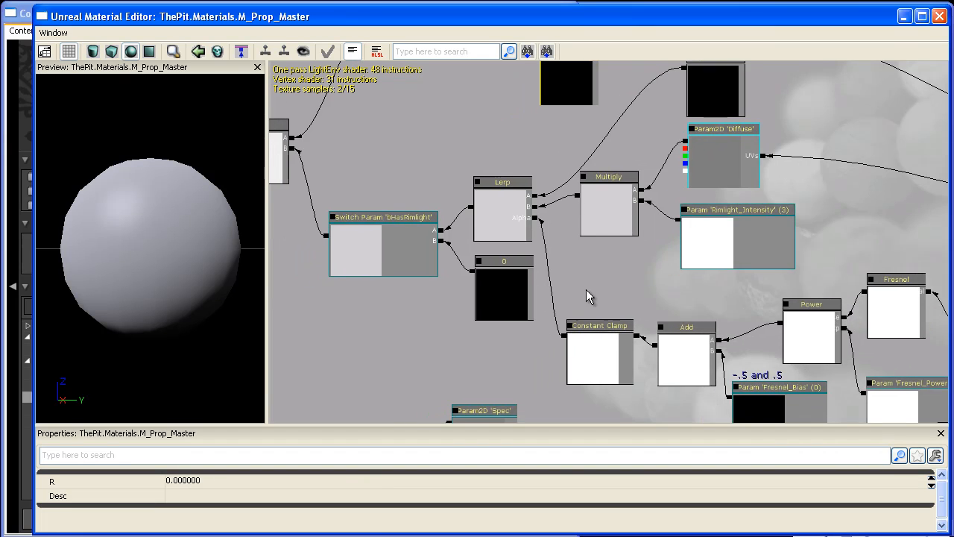
{"action": "scroll", "coordinate": [585, 228], "scroll_direction": "down", "scroll_amount": 3}
{"action": "left_click_drag", "start_coordinate": [585, 227], "coordinate": [581, 184]}
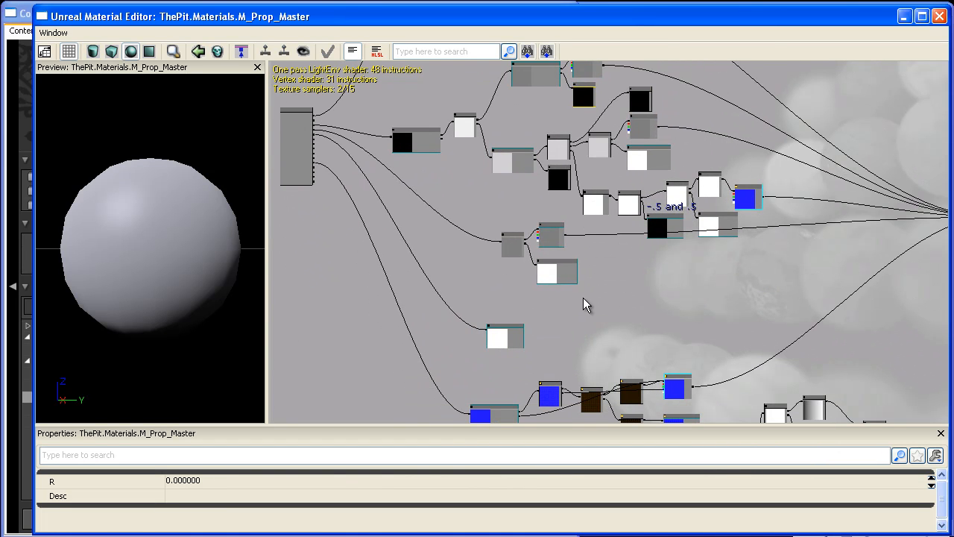
Move the specular nodes and the specular power parameter node lower, away from the rim light nodes
{"action": "left_click_drag", "start_coordinate": [574, 291], "coordinate": [527, 267], "text": "ctrl+alt"}
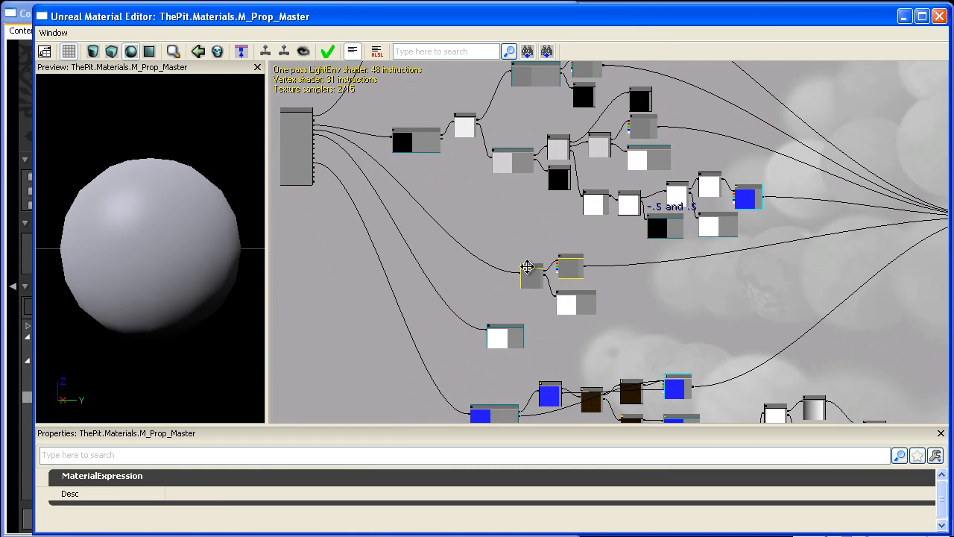
{"action": "left_click", "coordinate": [519, 342]}
{"action": "left_click_drag", "start_coordinate": [519, 342], "coordinate": [548, 367], "text": "ctrl"}
{"action": "left_click_drag", "start_coordinate": [557, 240], "coordinate": [565, 319]}
Move all rim light nodes together away from the emissive map nodes and frame them with a comment reading "Rimlight"
{"action": "left_click_drag", "start_coordinate": [802, 336], "coordinate": [489, 187], "text": "ctrl+alt"}
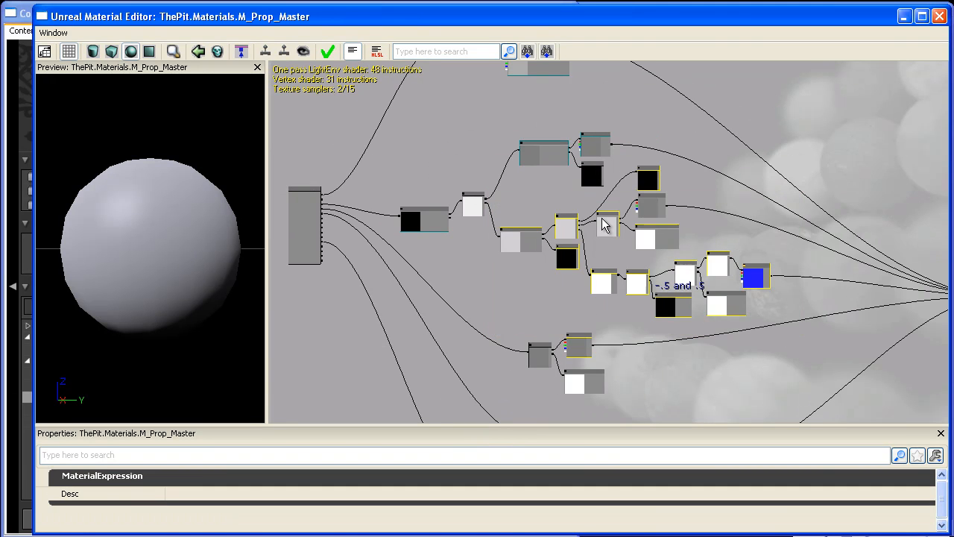
{"action": "left_click_drag", "start_coordinate": [605, 225], "coordinate": [647, 193], "text": "ctrl"}
{"action": "left_click_drag", "start_coordinate": [574, 264], "coordinate": [645, 273], "text": "ctrl"}
{"action": "right_click", "coordinate": [610, 296]}
{"action": "left_click", "coordinate": [651, 536]}
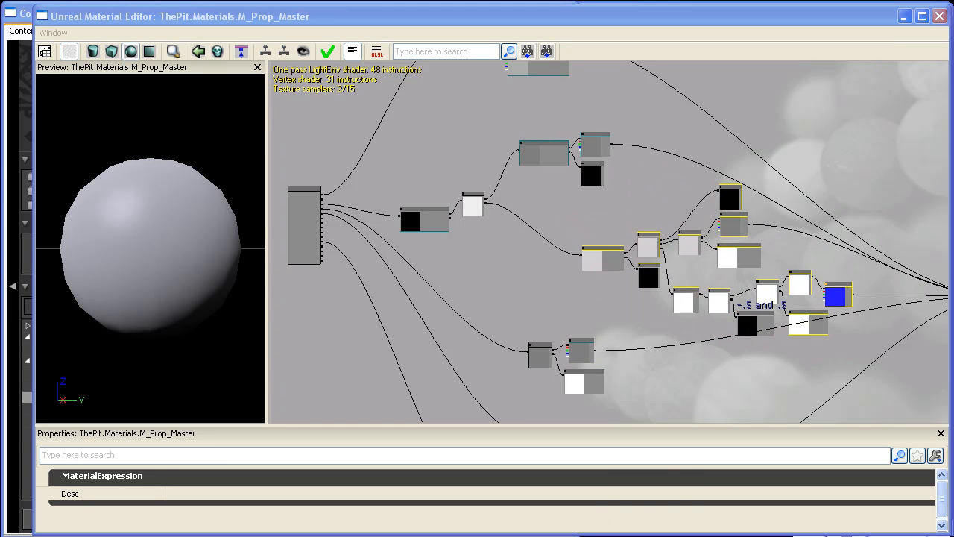
{"action": "left_click_drag", "start_coordinate": [0, 332], "coordinate": [122, 332]}
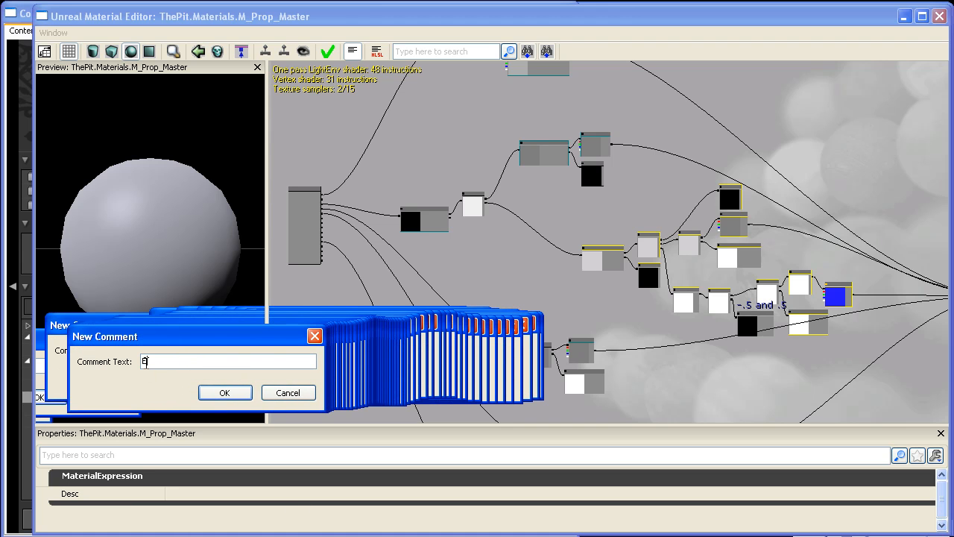
{"action": "type", "text": "Rimlight"}
{"action": "key", "text": "Return"}
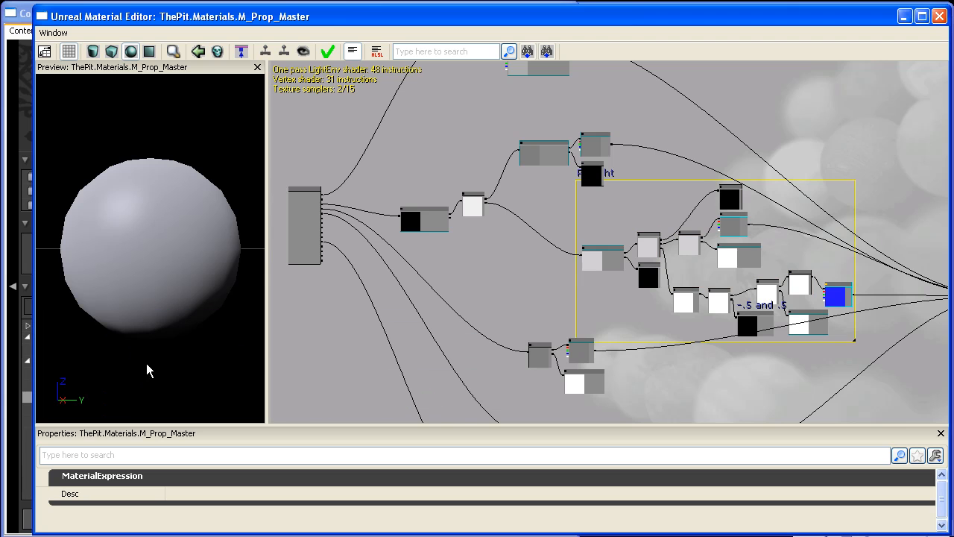
Move the emissive map switch, texture and zero constant nodes clear of the Rimlight frame and frame them with the comment "EmissiveMap"
{"action": "left_click", "coordinate": [588, 166]}
{"action": "left_click", "coordinate": [600, 146], "text": "ctrl"}
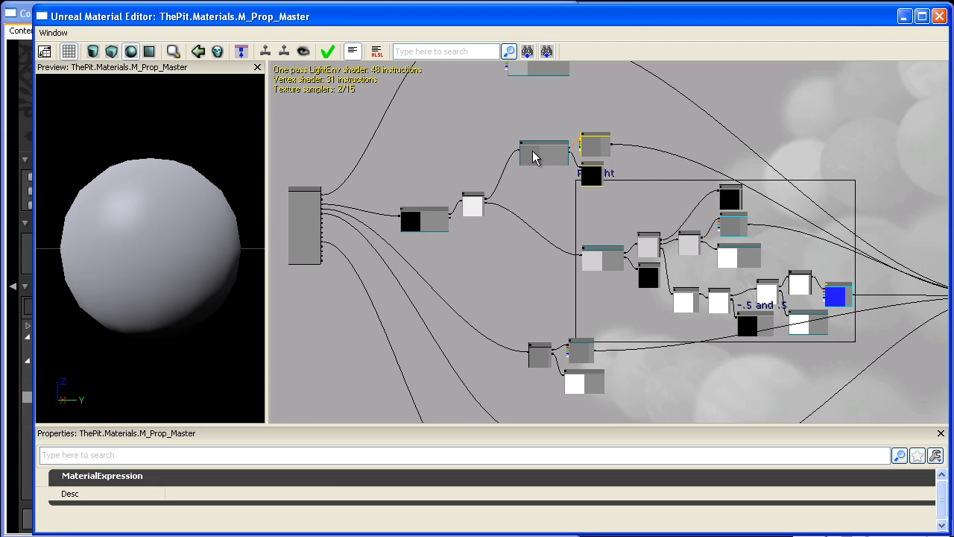
{"action": "left_click_drag", "start_coordinate": [527, 155], "coordinate": [558, 135], "text": "ctrl"}
{"action": "right_click", "coordinate": [527, 126]}
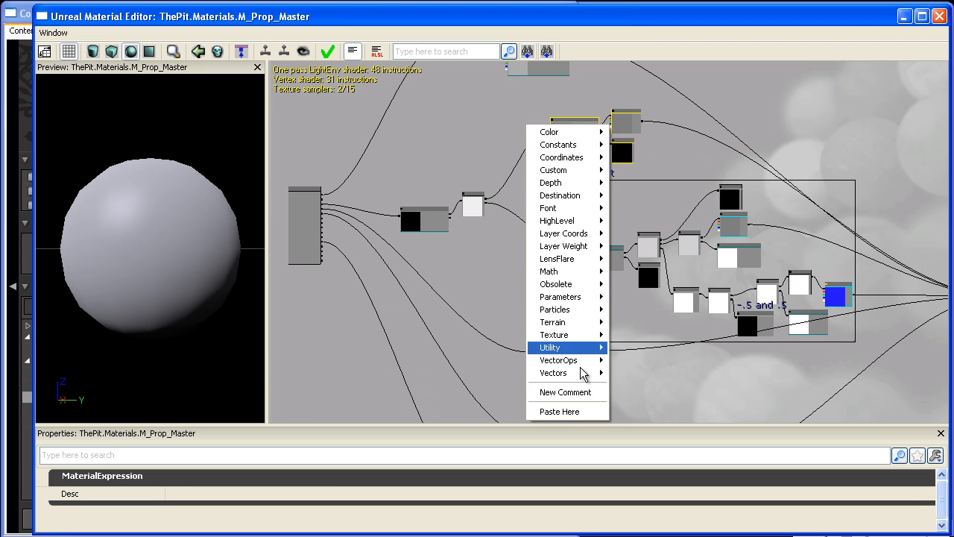
{"action": "left_click", "coordinate": [582, 393]}
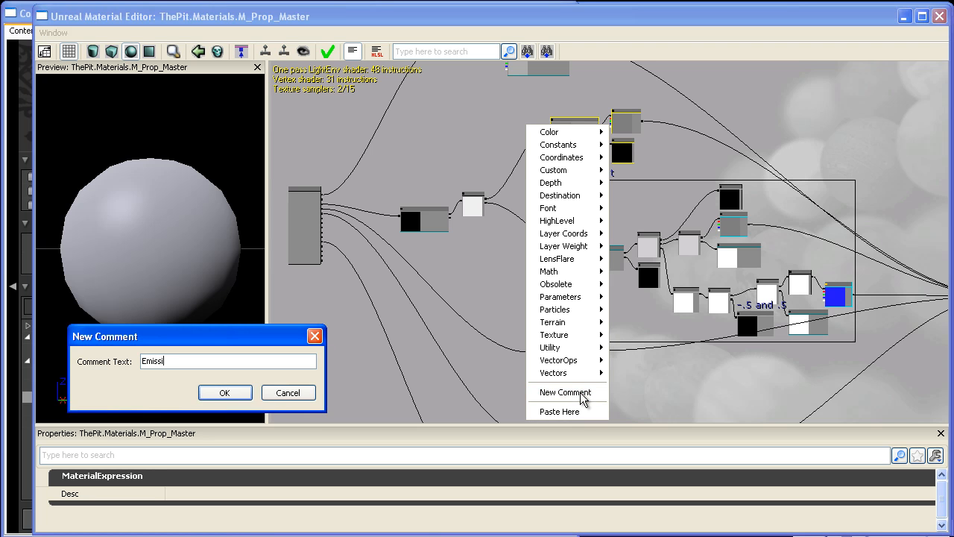
{"action": "type", "text": "EmissiveMap"}
{"action": "key", "text": "Return"}
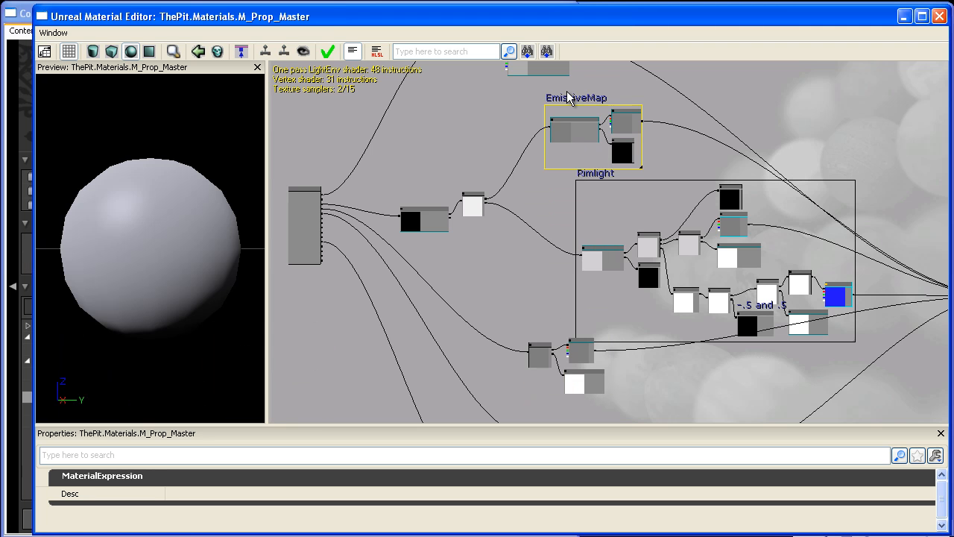
Position the EmissiveMap comment group just above the Rimlight frame
{"action": "left_click_drag", "start_coordinate": [567, 94], "coordinate": [597, 95], "text": "ctrl"}
{"action": "left_click_drag", "start_coordinate": [626, 332], "coordinate": [621, 301]}
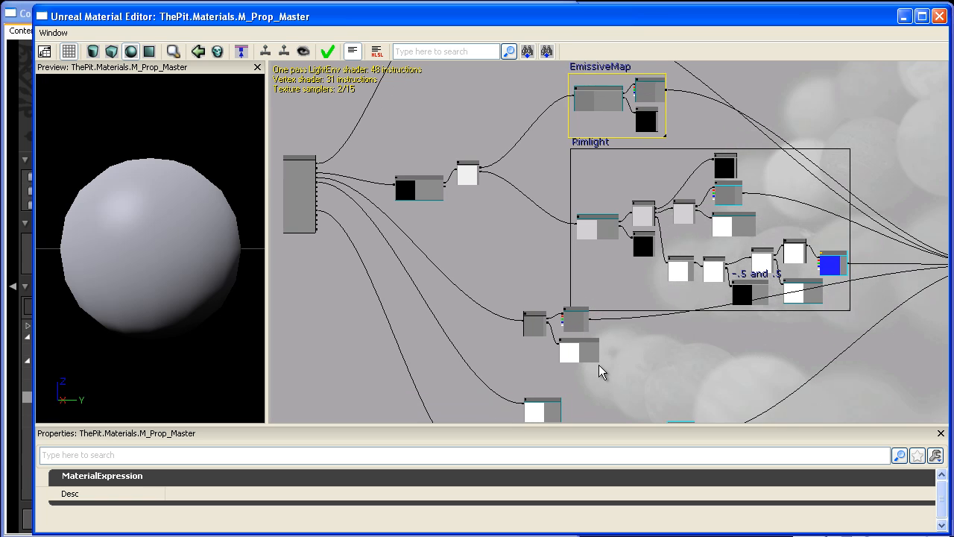
{"action": "left_click_drag", "start_coordinate": [599, 365], "coordinate": [596, 358], "text": "ctrl"}
Move the switch and texture nodes above the EmissiveMap comment group further up, away from that group
{"action": "left_click", "coordinate": [605, 374]}
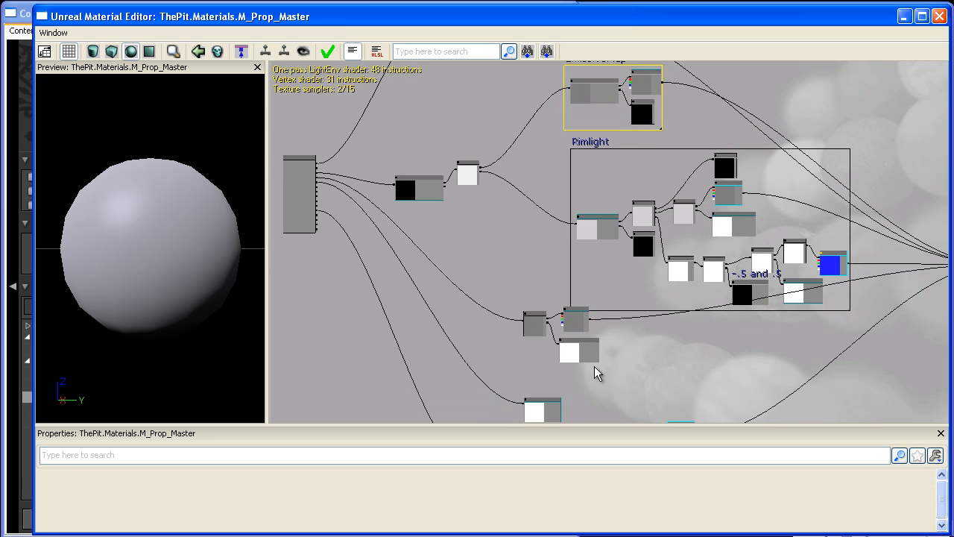
{"action": "left_click", "coordinate": [574, 327]}
{"action": "left_click", "coordinate": [543, 335]}
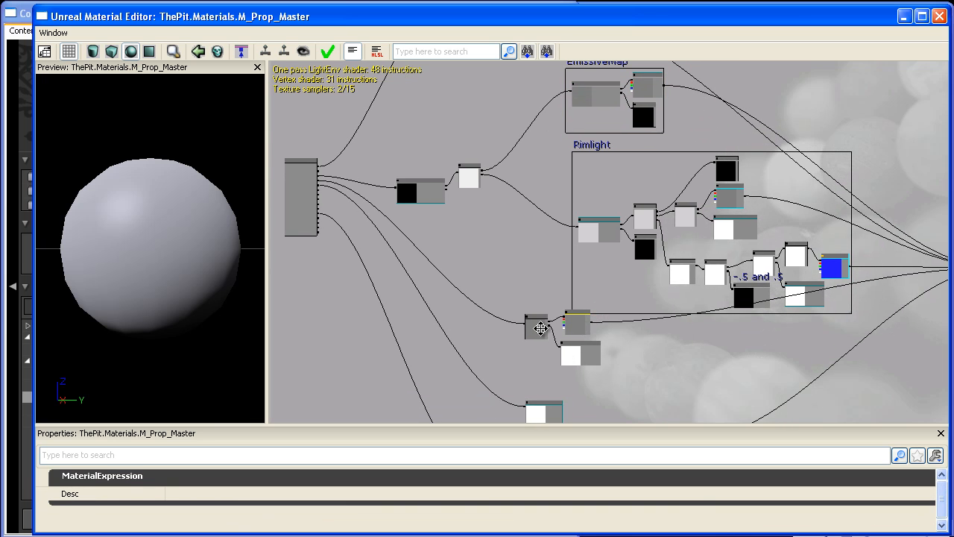
{"action": "scroll", "coordinate": [479, 264], "scroll_direction": "down", "scroll_amount": 4}
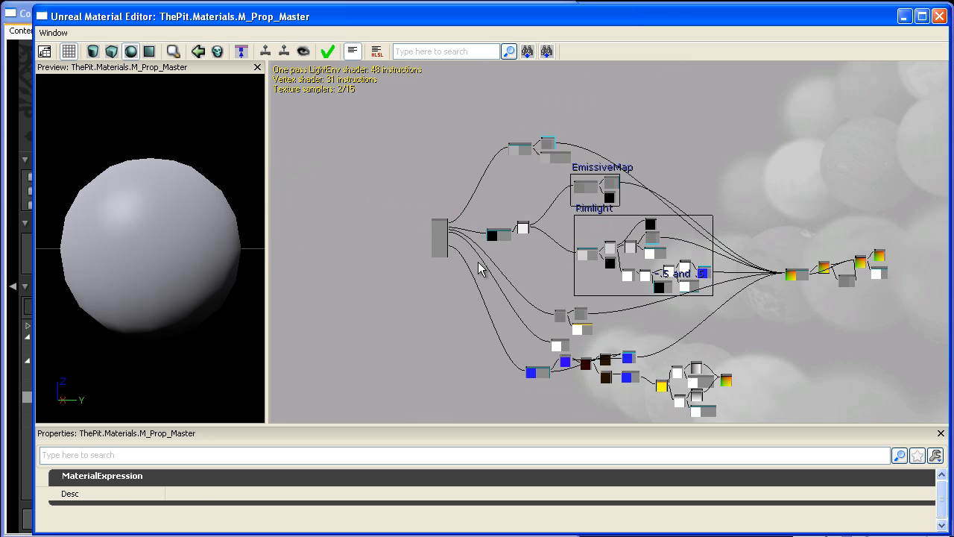
{"action": "left_click", "coordinate": [547, 145]}
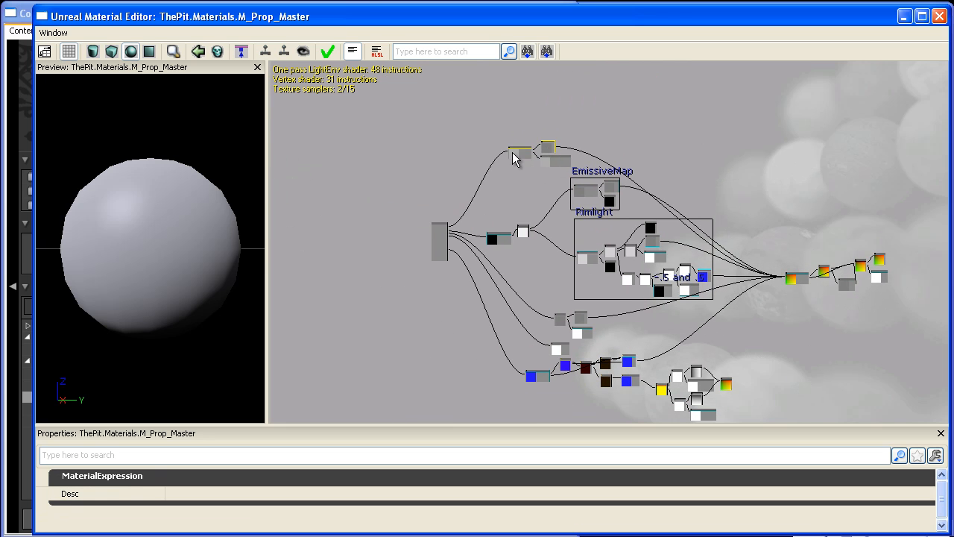
{"action": "left_click_drag", "start_coordinate": [512, 154], "coordinate": [555, 120], "text": "ctrl"}
{"action": "left_click_drag", "start_coordinate": [571, 173], "coordinate": [545, 106]}
Move the Diffuse texture parameter node in the rim light network farther from the Multiply node to make room between them
{"action": "scroll", "coordinate": [541, 254], "scroll_direction": "up", "scroll_amount": 2}
{"action": "left_click_drag", "start_coordinate": [541, 258], "coordinate": [523, 321]}
{"action": "scroll", "coordinate": [522, 245], "scroll_direction": "up", "scroll_amount": 2}
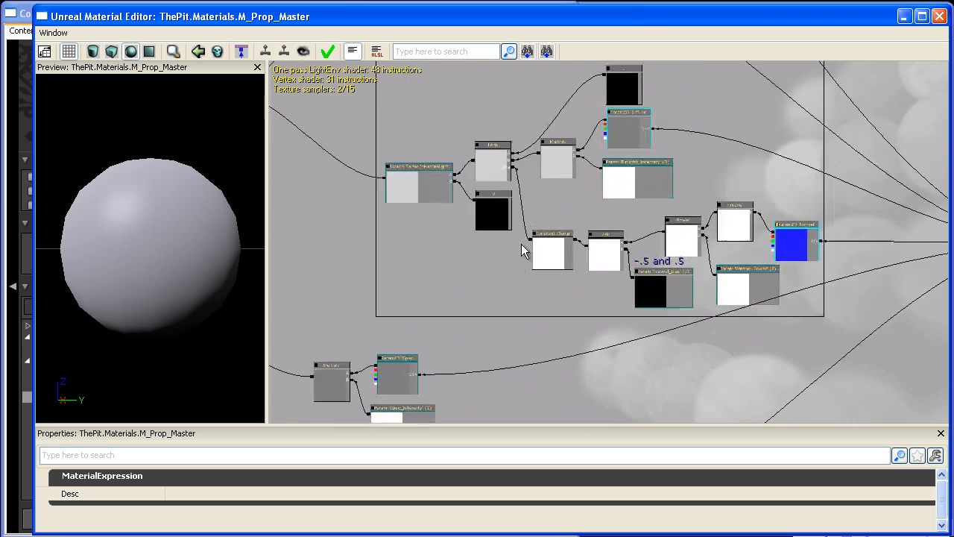
{"action": "scroll", "coordinate": [524, 246], "scroll_direction": "up", "scroll_amount": 2}
{"action": "scroll", "coordinate": [539, 194], "scroll_direction": "up", "scroll_amount": 3}
{"action": "left_click_drag", "start_coordinate": [482, 136], "coordinate": [308, 134]}
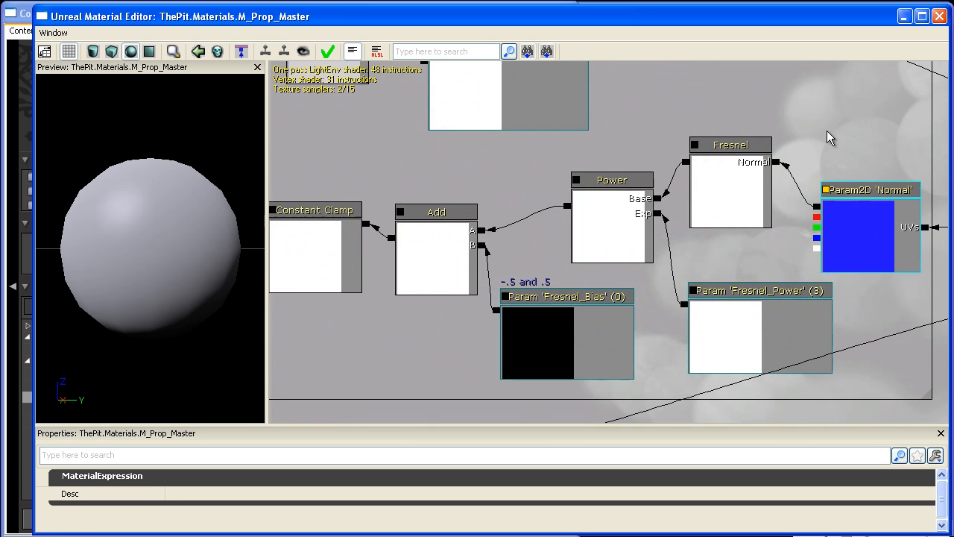
{"action": "scroll", "coordinate": [750, 97], "scroll_direction": "down", "scroll_amount": 4}
{"action": "left_click_drag", "start_coordinate": [753, 145], "coordinate": [887, 318]}
{"action": "scroll", "coordinate": [887, 318], "scroll_direction": "up", "scroll_amount": 4}
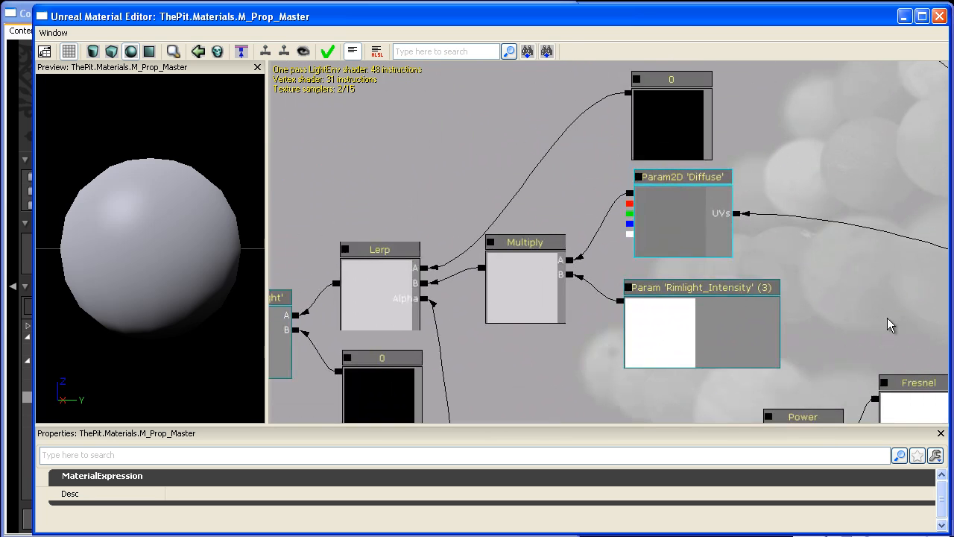
{"action": "left_click", "coordinate": [697, 113]}
{"action": "left_click", "coordinate": [678, 194]}
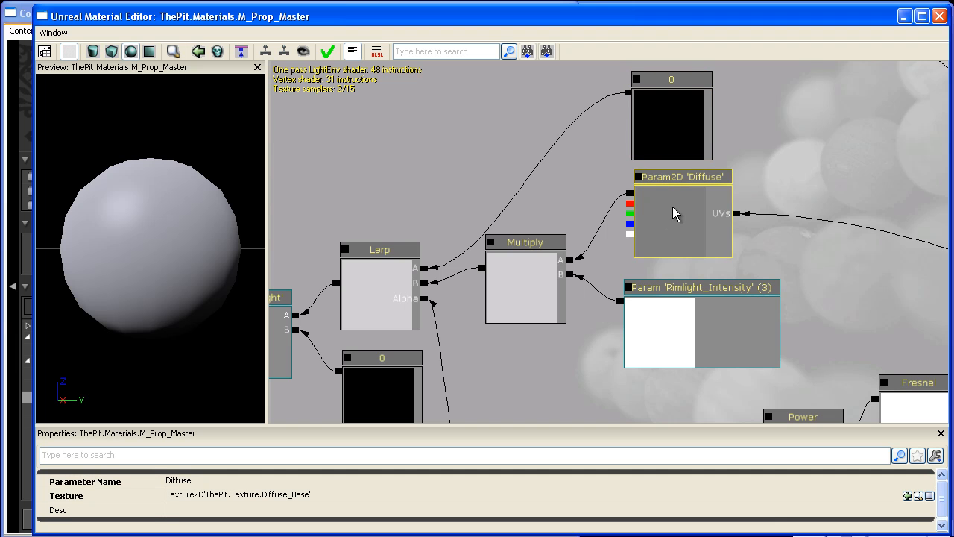
{"action": "left_click_drag", "start_coordinate": [673, 214], "coordinate": [868, 201]}
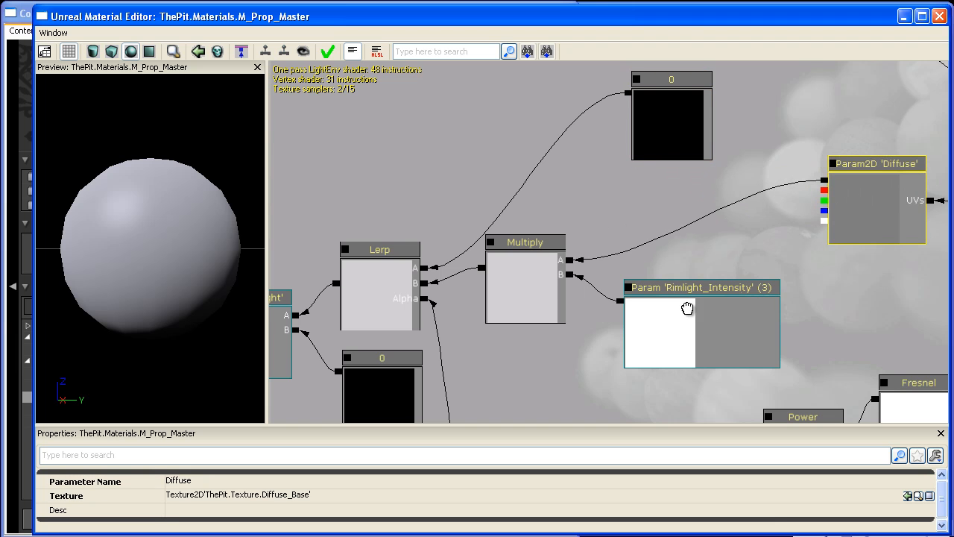
{"action": "left_click_drag", "start_coordinate": [676, 299], "coordinate": [663, 315]}
{"action": "left_click_drag", "start_coordinate": [753, 260], "coordinate": [619, 227]}
{"action": "left_click", "coordinate": [720, 165]}
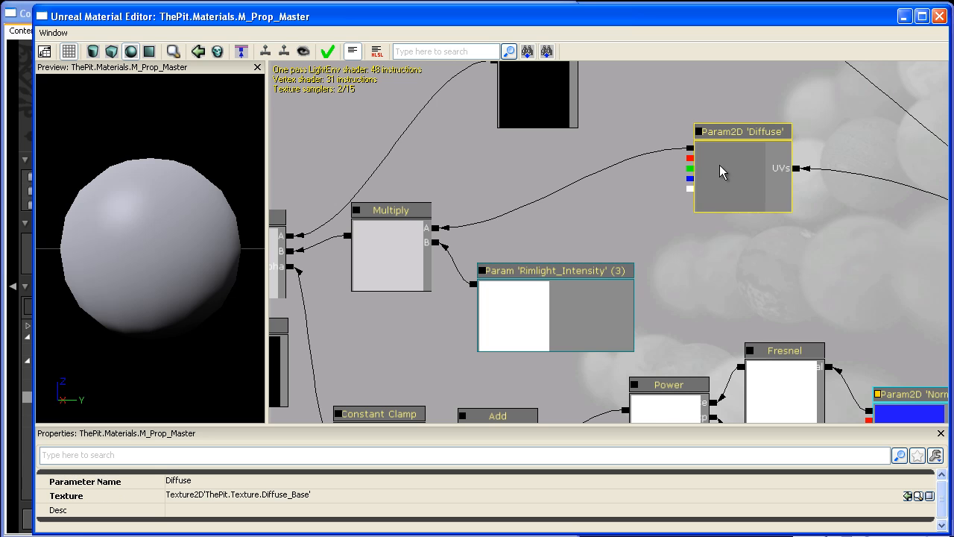
{"action": "left_click_drag", "start_coordinate": [720, 171], "coordinate": [735, 159]}
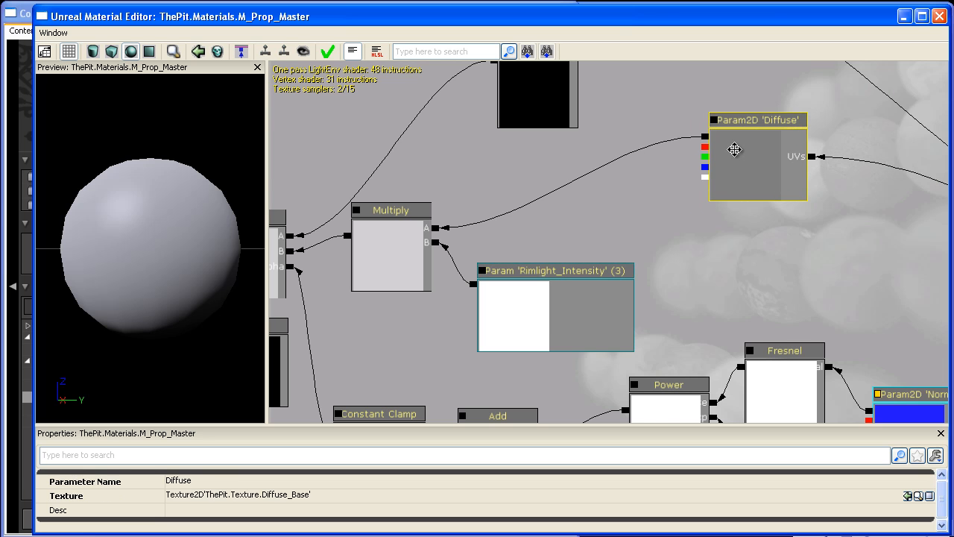
Add a Multiply node beside the Diffuse texture parameter and connect the Diffuse output to its A input
{"action": "left_click", "coordinate": [583, 152]}
{"action": "left_click_drag", "start_coordinate": [621, 191], "coordinate": [588, 178]}
{"action": "left_click", "coordinate": [704, 138], "text": "alt"}
{"action": "left_click_drag", "start_coordinate": [675, 149], "coordinate": [634, 162]}
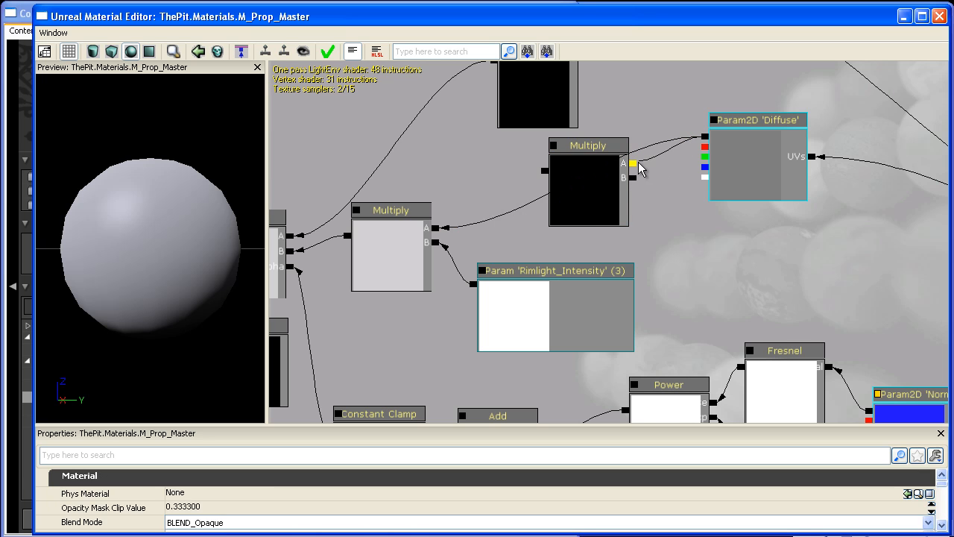
Add a vector parameter below the Diffuse texture node and name it Rimlight_Color
{"action": "left_click", "coordinate": [709, 225]}
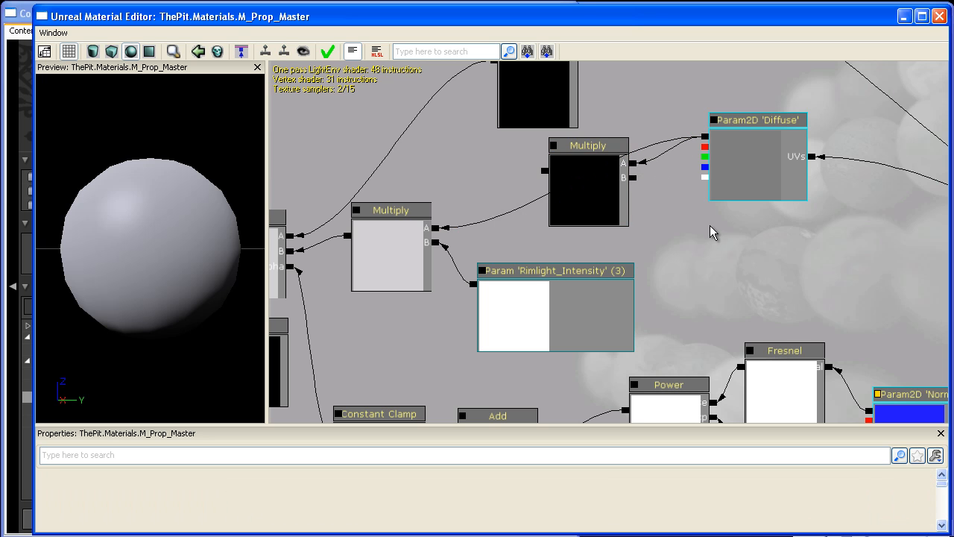
{"action": "left_click_drag", "start_coordinate": [730, 262], "coordinate": [737, 256]}
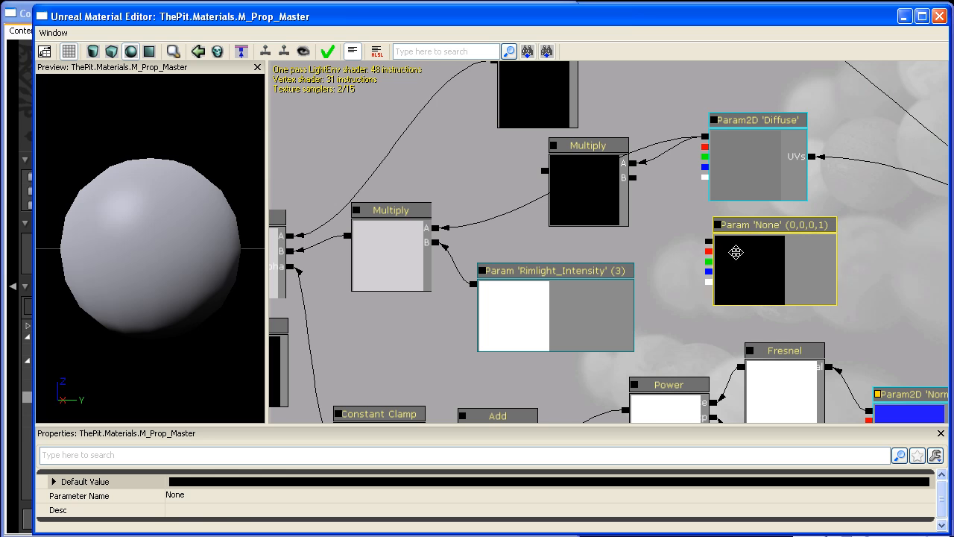
{"action": "left_click", "coordinate": [221, 505]}
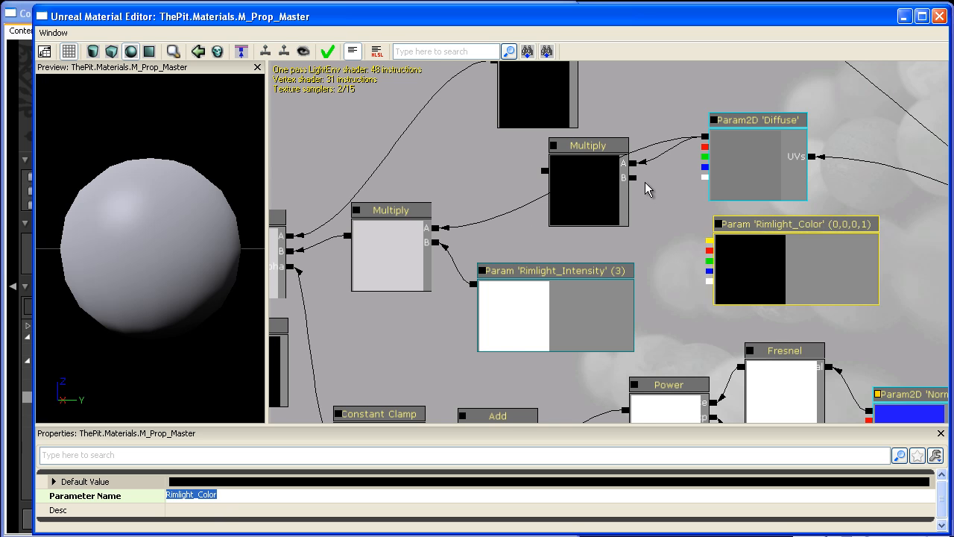
Connect Rimlight_Color to the new Multiply's B input, and that Multiply's output to input A of the Rimlight_Intensity Multiply
{"action": "left_click_drag", "start_coordinate": [644, 182], "coordinate": [663, 264]}
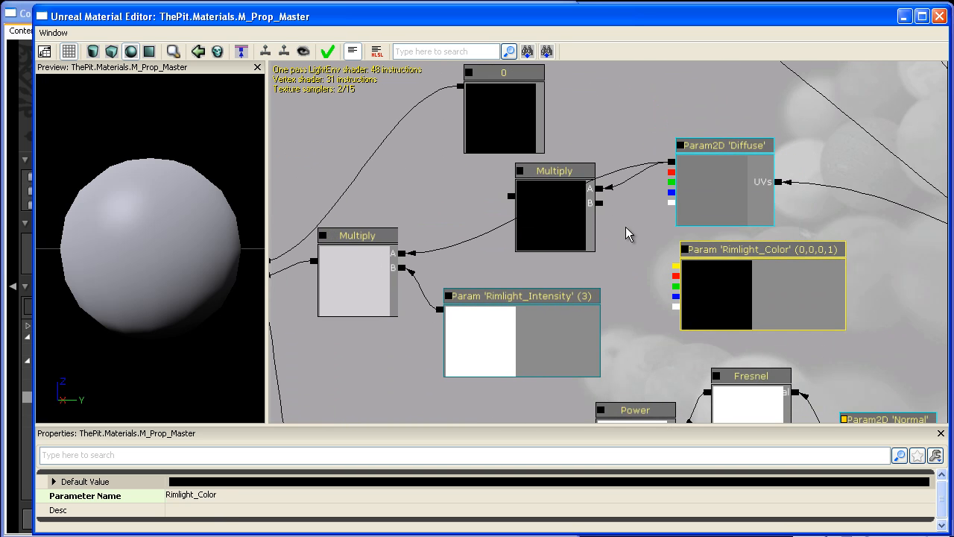
{"action": "left_click_drag", "start_coordinate": [596, 200], "coordinate": [600, 204]}
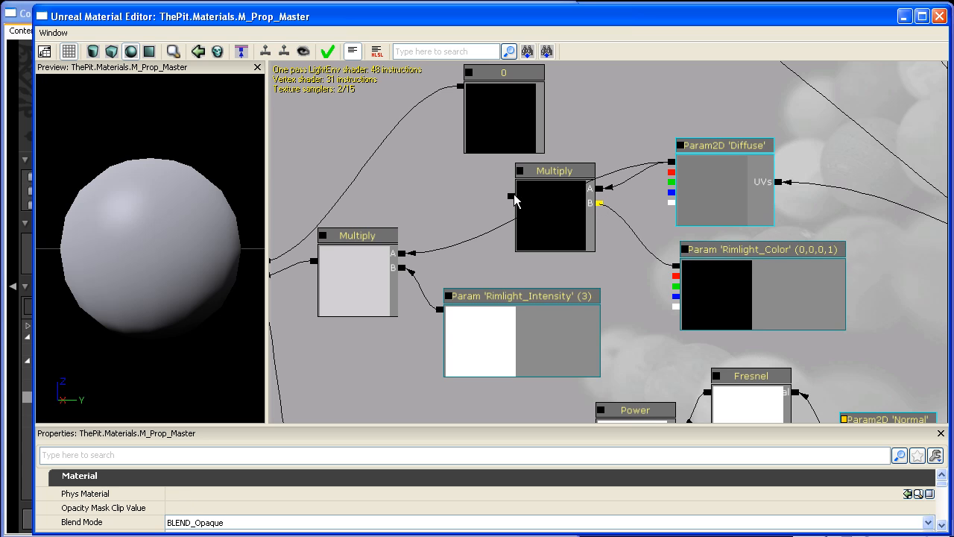
{"action": "left_click_drag", "start_coordinate": [507, 196], "coordinate": [404, 257]}
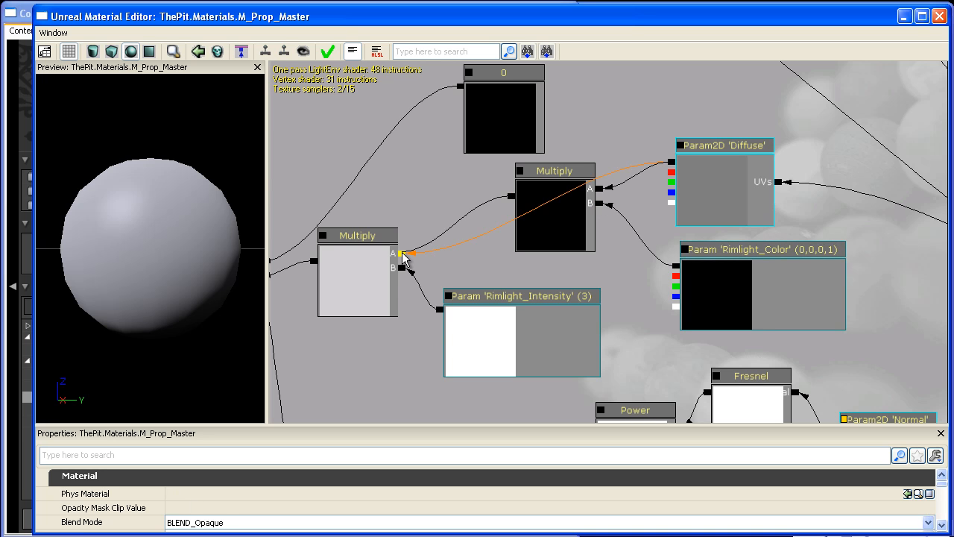
Set the default value of the Rimlight_Color parameter to white with a brightness of 1.00
{"action": "left_click", "coordinate": [760, 280]}
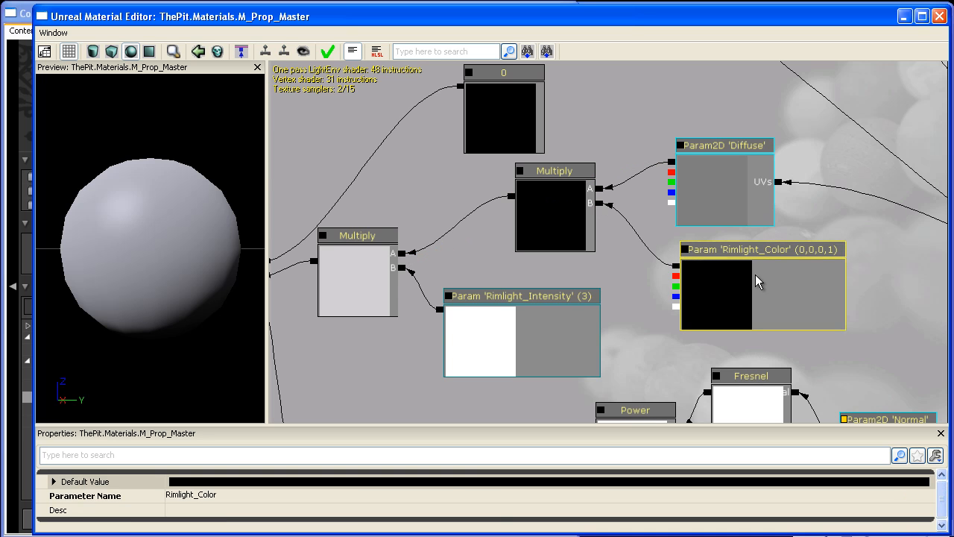
{"action": "left_click", "coordinate": [499, 485]}
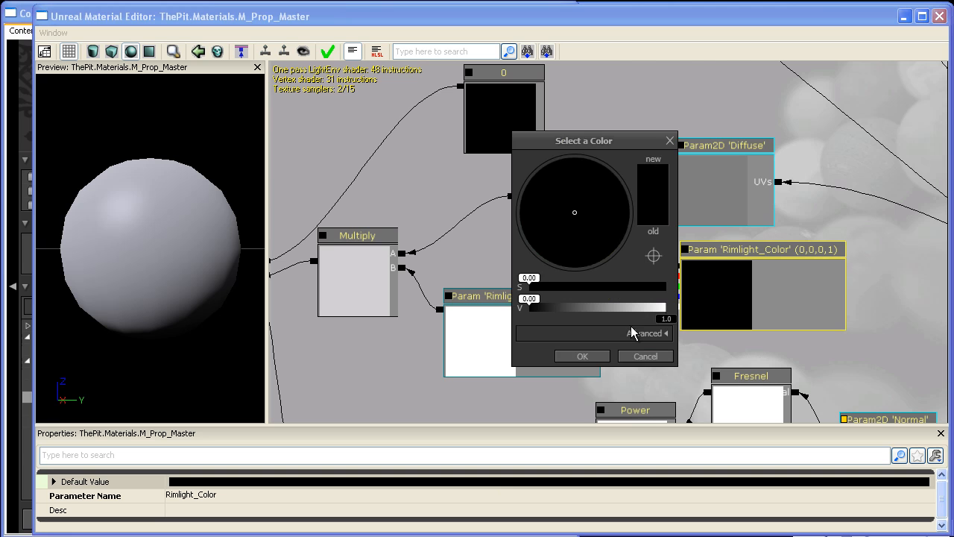
{"action": "left_click", "coordinate": [672, 307]}
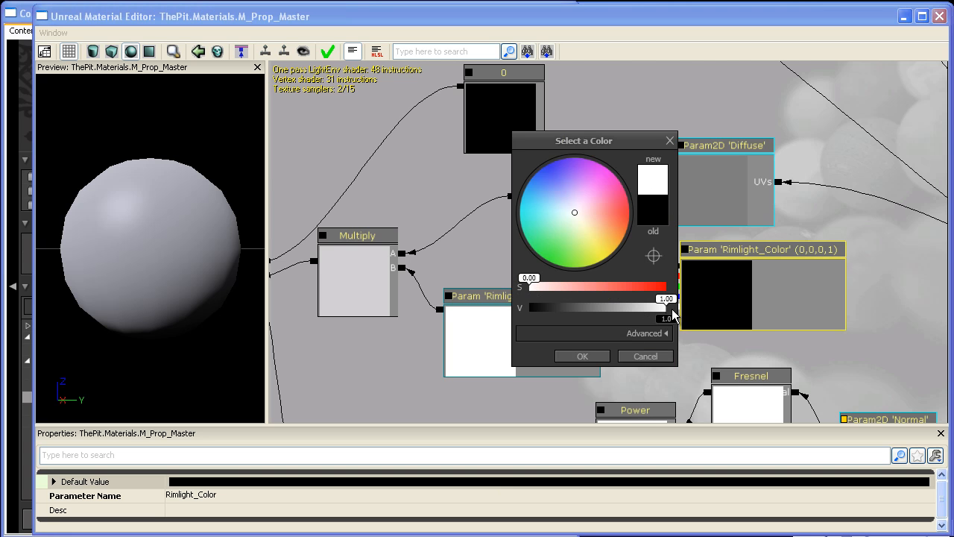
{"action": "left_click", "coordinate": [597, 356]}
Apply the changes to the M_Prop_Master material and close its editor
{"action": "left_click", "coordinate": [459, 171]}
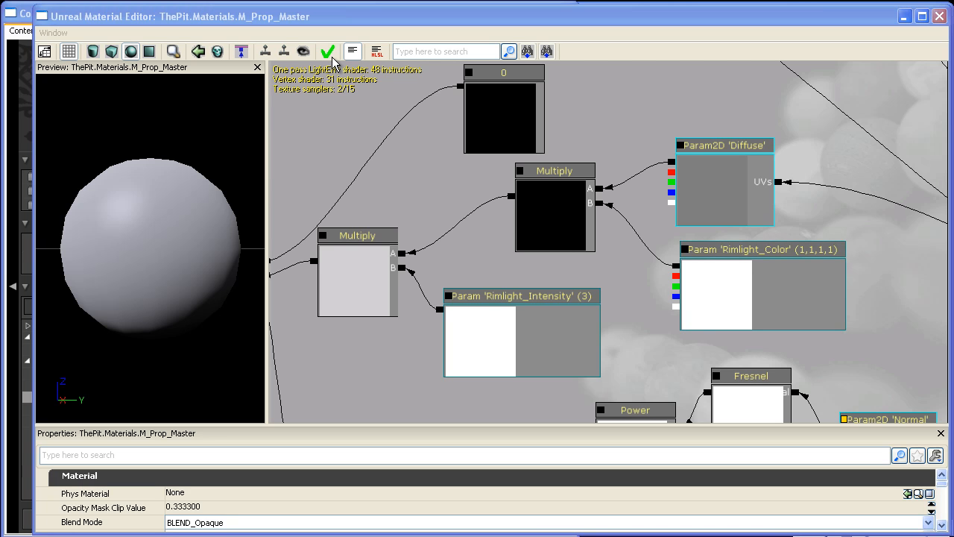
{"action": "left_click", "coordinate": [328, 52]}
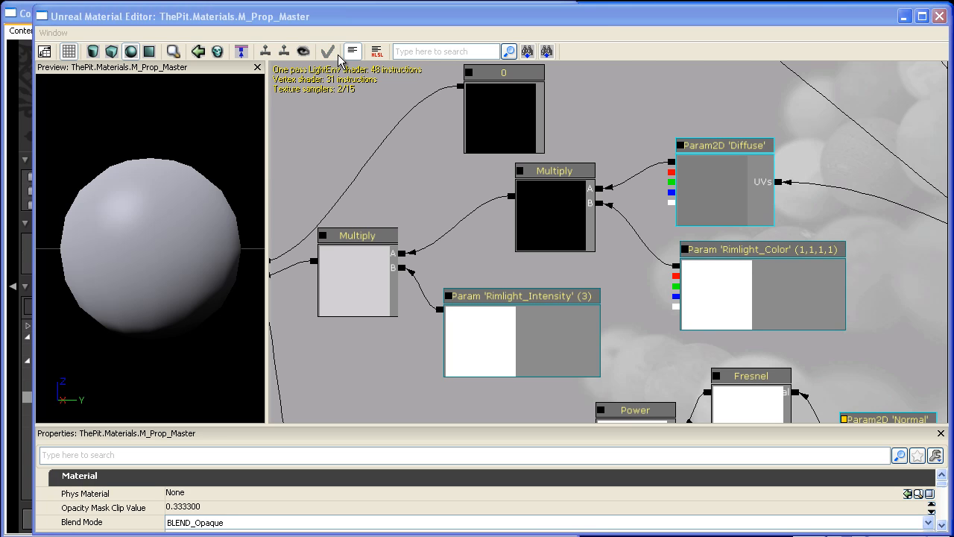
{"action": "left_click", "coordinate": [939, 16]}
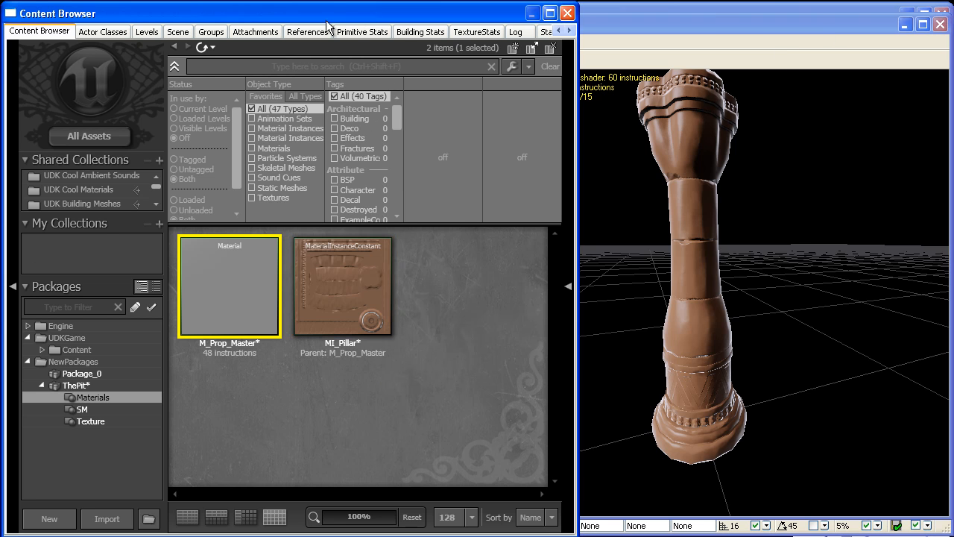
Close the open MI_Pillar material instance editor and reopen MI_Pillar from the Content Browser
{"action": "left_click_drag", "start_coordinate": [290, 19], "coordinate": [707, 7]}
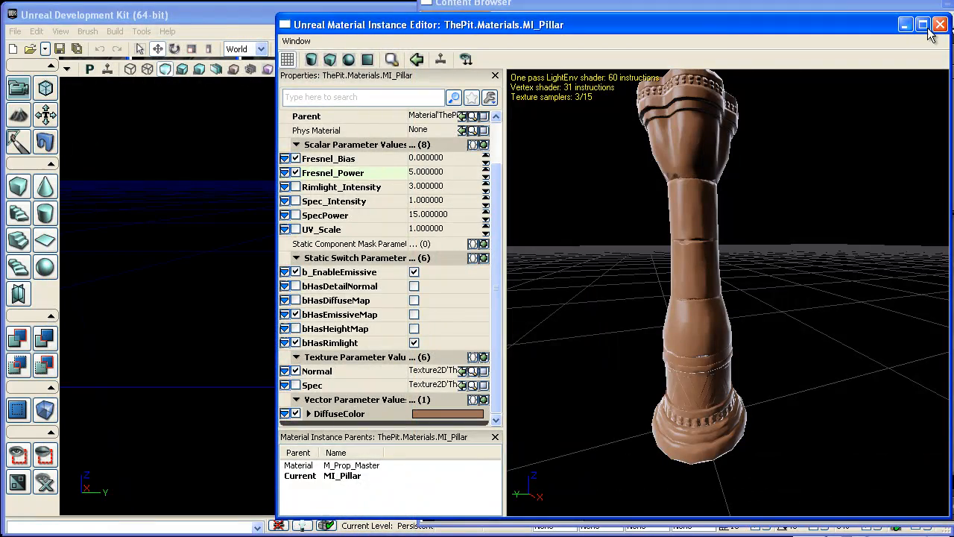
{"action": "left_click", "coordinate": [939, 26]}
{"action": "left_click_drag", "start_coordinate": [643, 11], "coordinate": [227, 22]}
{"action": "double_click", "coordinate": [332, 296]}
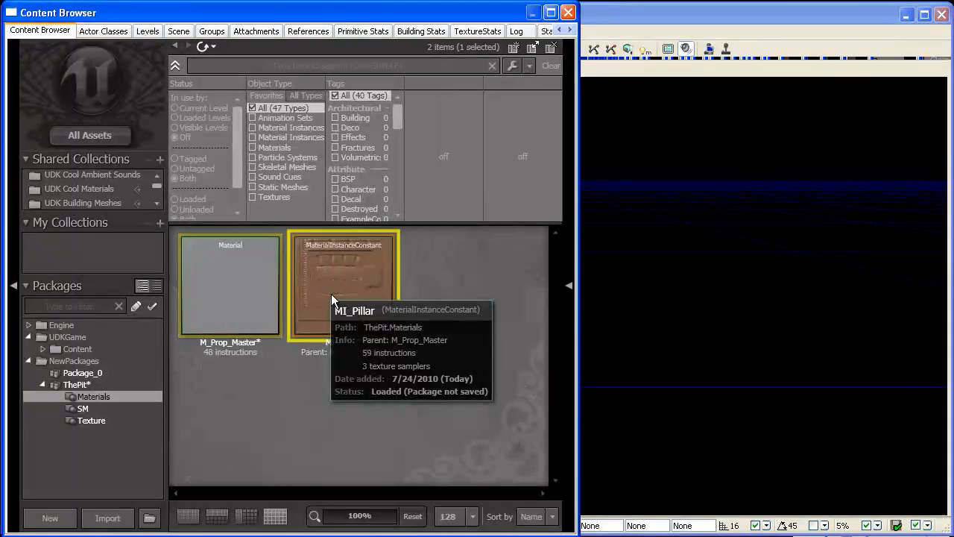
Set MI_Pillar's Rimlight_Color to light blue with saturation 0.50 and brightness 0.93
{"action": "left_click_drag", "start_coordinate": [496, 249], "coordinate": [497, 342]}
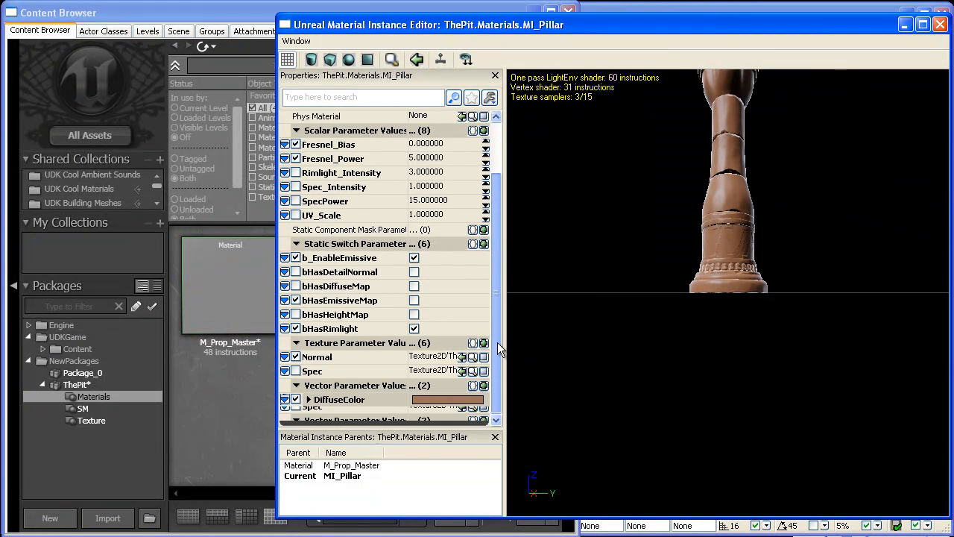
{"action": "left_click_drag", "start_coordinate": [731, 174], "coordinate": [735, 188]}
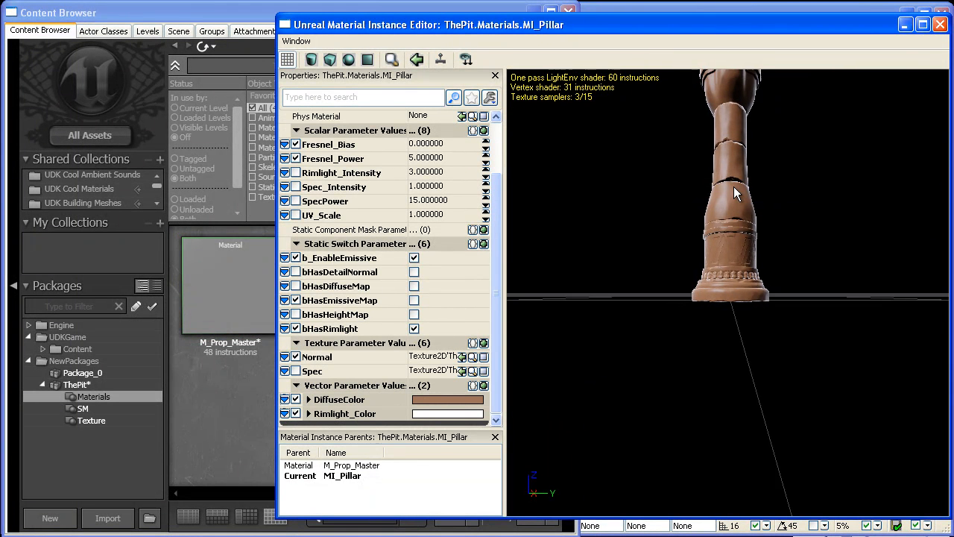
{"action": "middle_click_drag", "start_coordinate": [735, 188], "coordinate": [709, 270]}
{"action": "right_click_drag", "start_coordinate": [731, 131], "coordinate": [685, 105]}
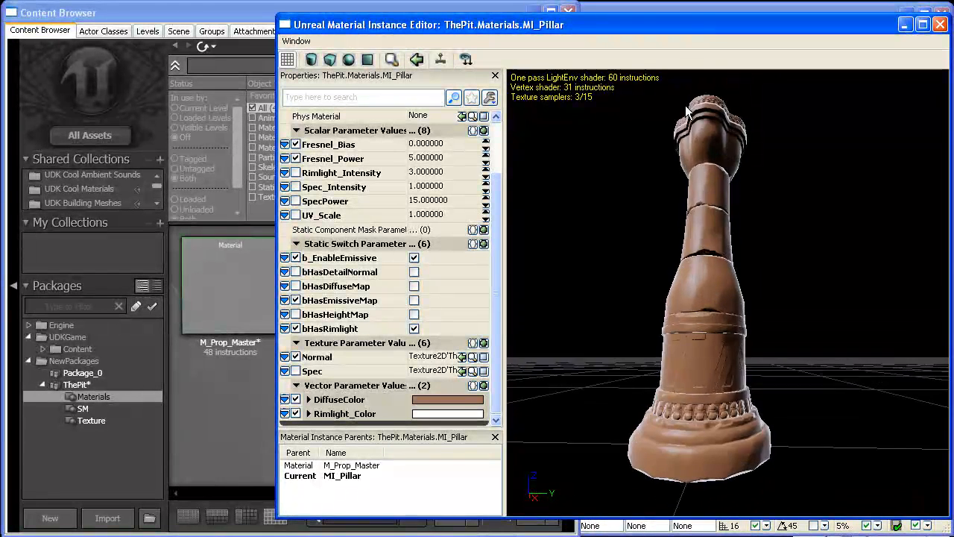
{"action": "left_click_drag", "start_coordinate": [685, 105], "coordinate": [731, 171]}
{"action": "left_click", "coordinate": [462, 414]}
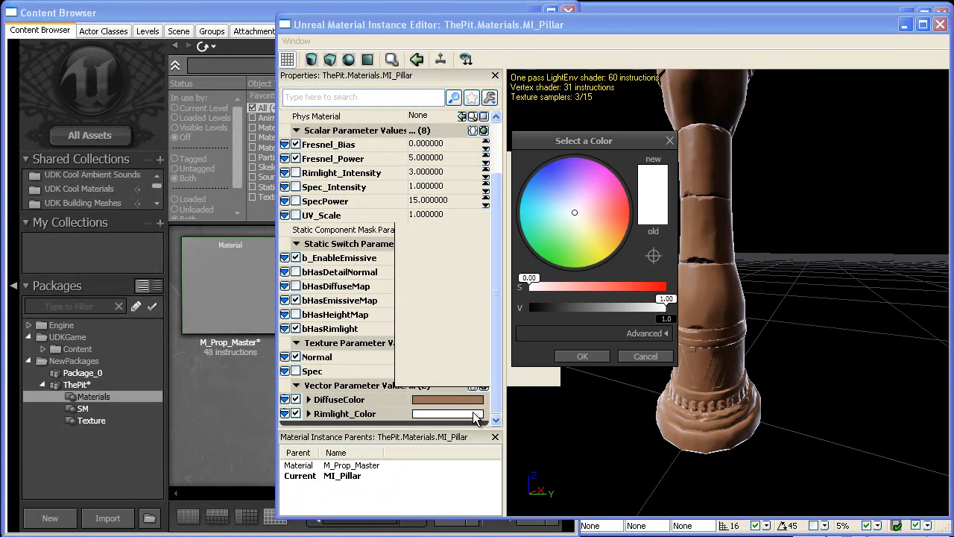
{"action": "left_click_drag", "start_coordinate": [545, 209], "coordinate": [537, 200]}
{"action": "mouse_move", "coordinate": [617, 277]}
{"action": "left_mouse_down"}
{"action": "mouse_move", "coordinate": [587, 278]}
{"action": "mouse_move", "coordinate": [598, 277]}
{"action": "left_mouse_up"}
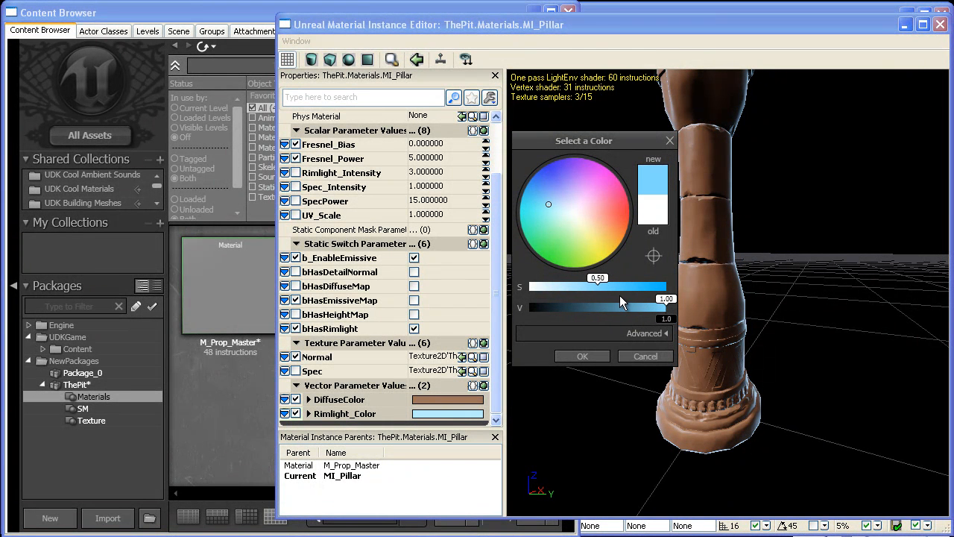
{"action": "mouse_move", "coordinate": [668, 300]}
{"action": "left_mouse_down"}
{"action": "mouse_move", "coordinate": [517, 301]}
{"action": "mouse_move", "coordinate": [664, 297]}
{"action": "mouse_move", "coordinate": [657, 288]}
{"action": "left_mouse_up"}
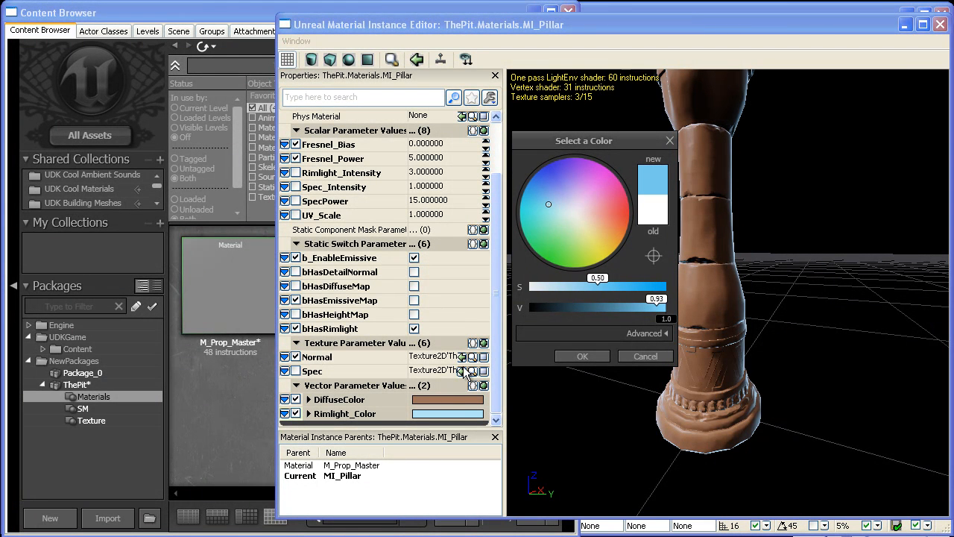
Enable the Rimlight_Intensity override in MI_Pillar and set it to 10
{"action": "left_click", "coordinate": [295, 172]}
{"action": "left_click", "coordinate": [425, 171]}
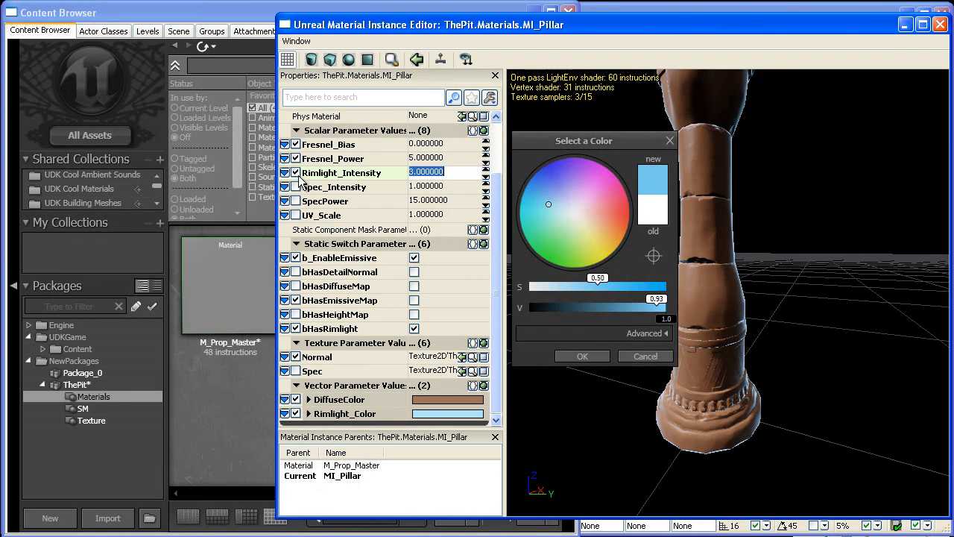
{"action": "double_click", "coordinate": [453, 172]}
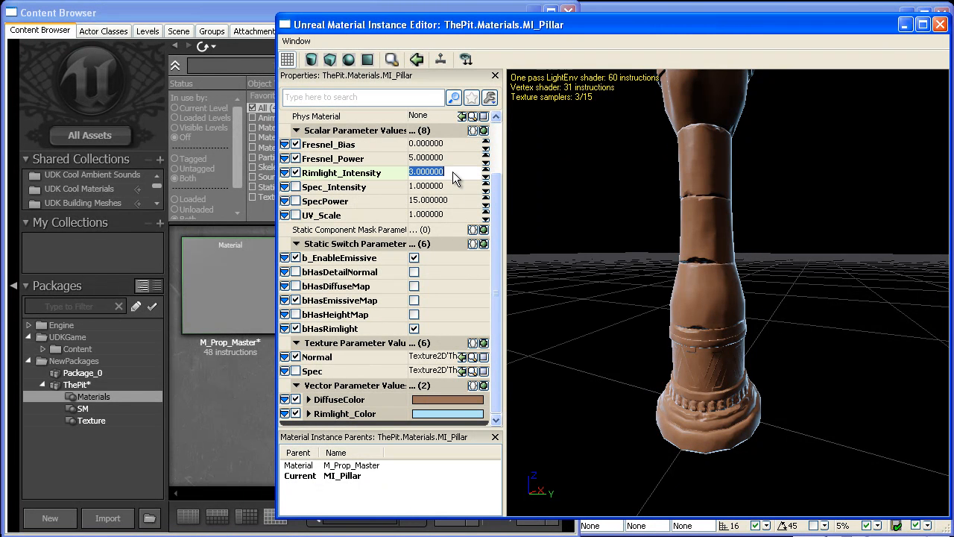
{"action": "type", "text": "10"}
{"action": "key", "text": "Return"}
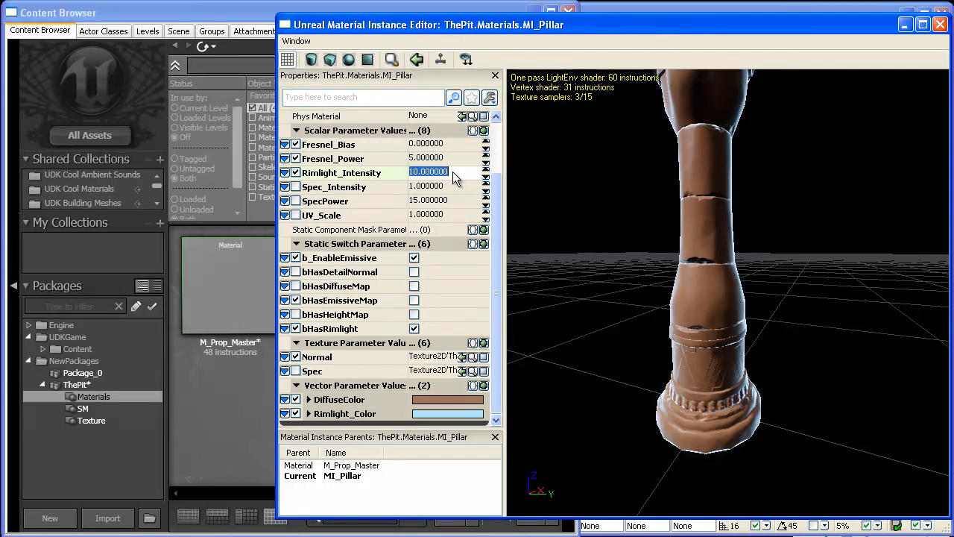
Set MI_Pillar's Rimlight_Intensity to 3
{"action": "left_click_drag", "start_coordinate": [809, 177], "coordinate": [802, 259]}
{"action": "right_click_drag", "start_coordinate": [802, 260], "coordinate": [804, 146]}
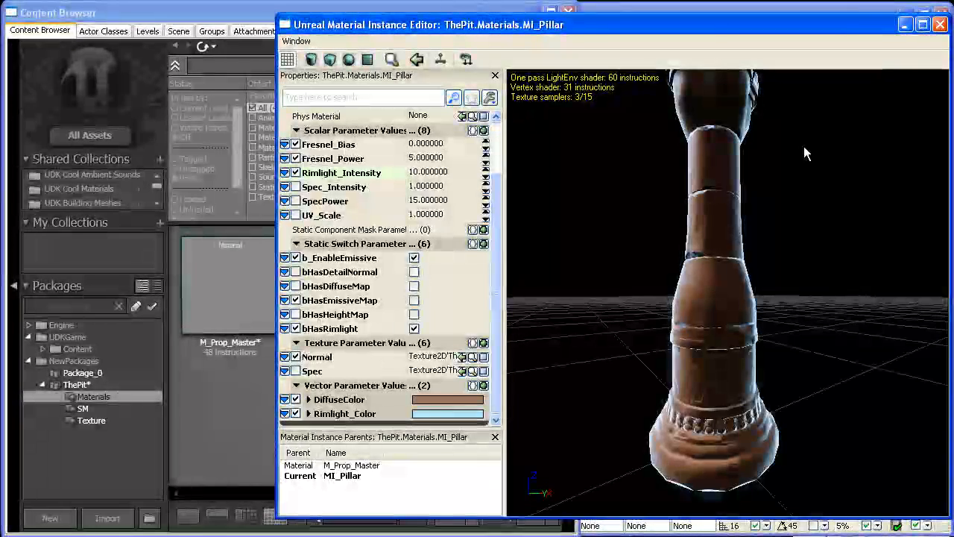
{"action": "right_click_drag", "start_coordinate": [714, 199], "coordinate": [718, 206]}
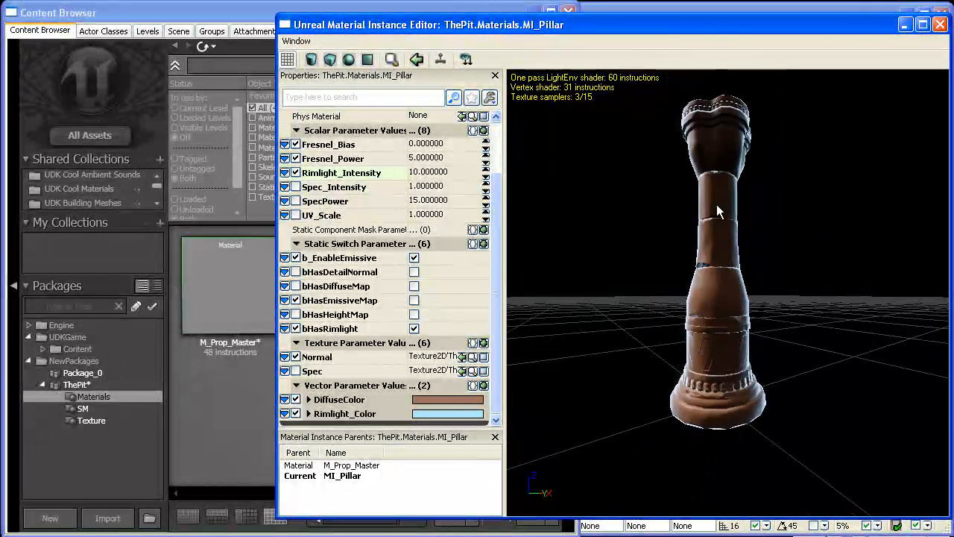
{"action": "left_click_drag", "start_coordinate": [718, 206], "coordinate": [734, 237]}
{"action": "left_click", "coordinate": [436, 172]}
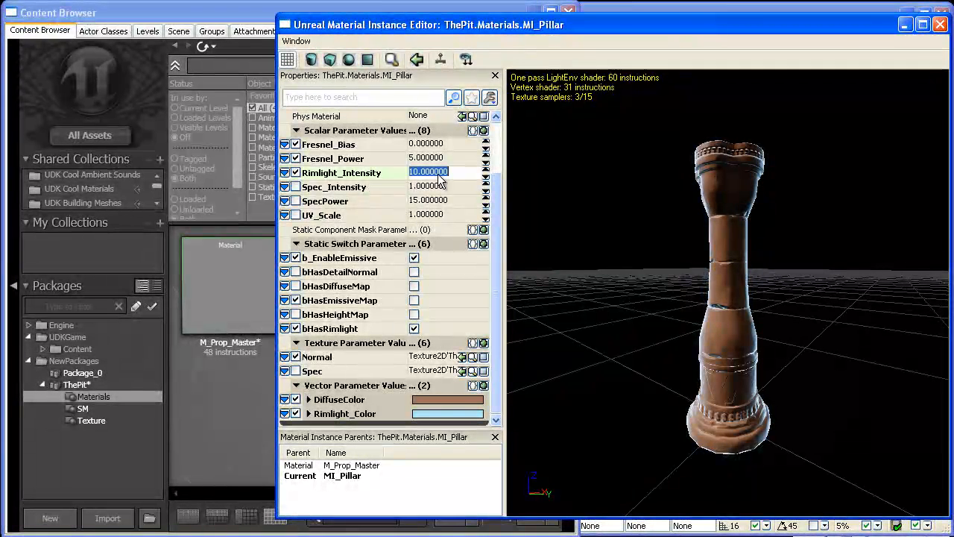
{"action": "type", "text": "1"}
{"action": "key", "text": "Return"}
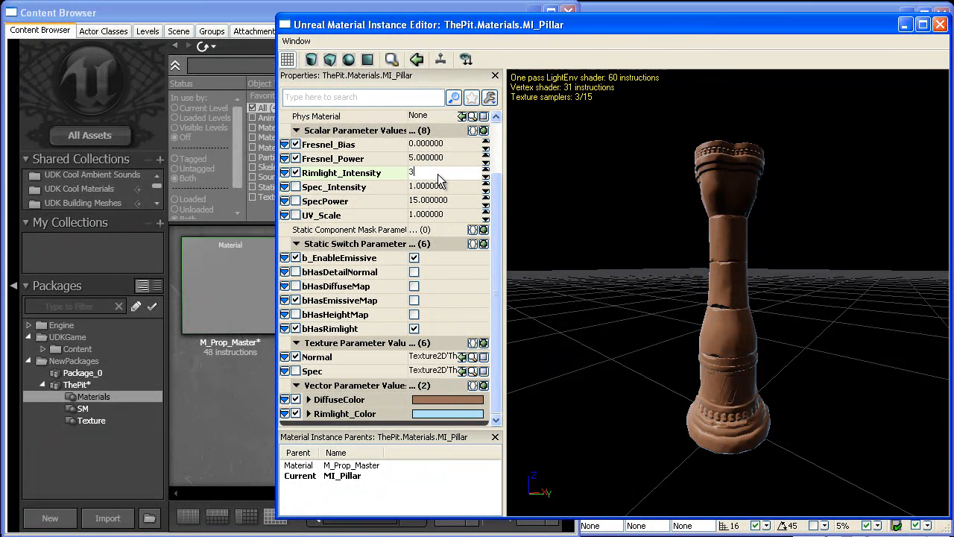
{"action": "key", "text": "Return"}
Lower the brightness of MI_Pillar's Rimlight_Color to 0.51 and check the pillar's rim light
{"action": "left_click", "coordinate": [433, 415]}
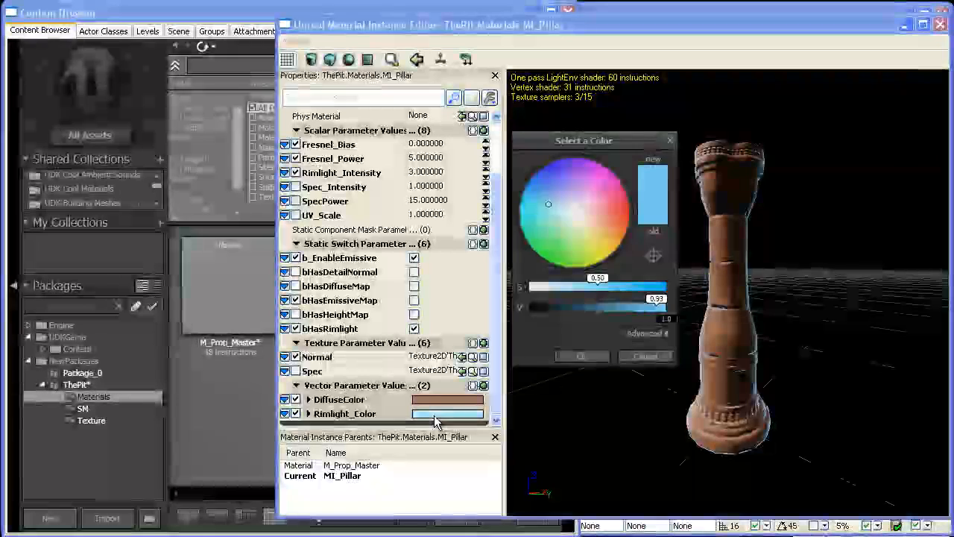
{"action": "left_click_drag", "start_coordinate": [608, 301], "coordinate": [598, 302]}
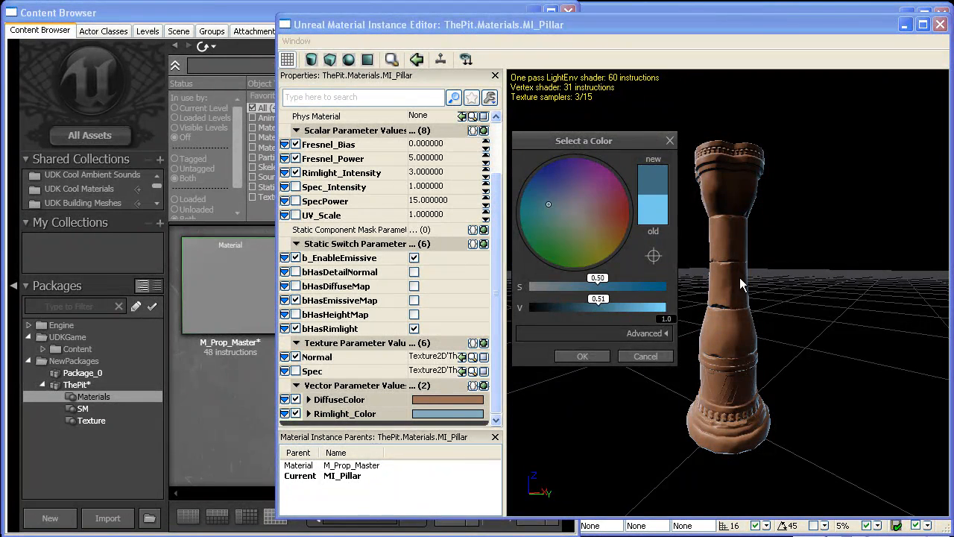
{"action": "right_click_drag", "start_coordinate": [739, 277], "coordinate": [684, 231]}
{"action": "mouse_move", "coordinate": [684, 231]}
{"action": "left_mouse_down"}
{"action": "mouse_move", "coordinate": [737, 282]}
{"action": "mouse_move", "coordinate": [661, 286]}
{"action": "left_mouse_up"}
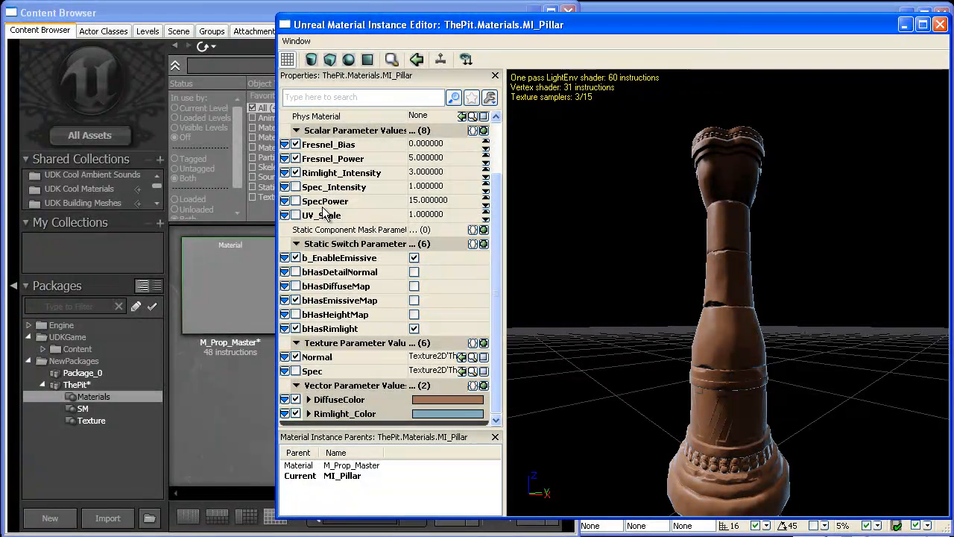
Darken MI_Pillar's Rimlight_Color to saturation 0.49 and brightness 0.32, and inspect the pillar from several angles
{"action": "left_click", "coordinate": [463, 414]}
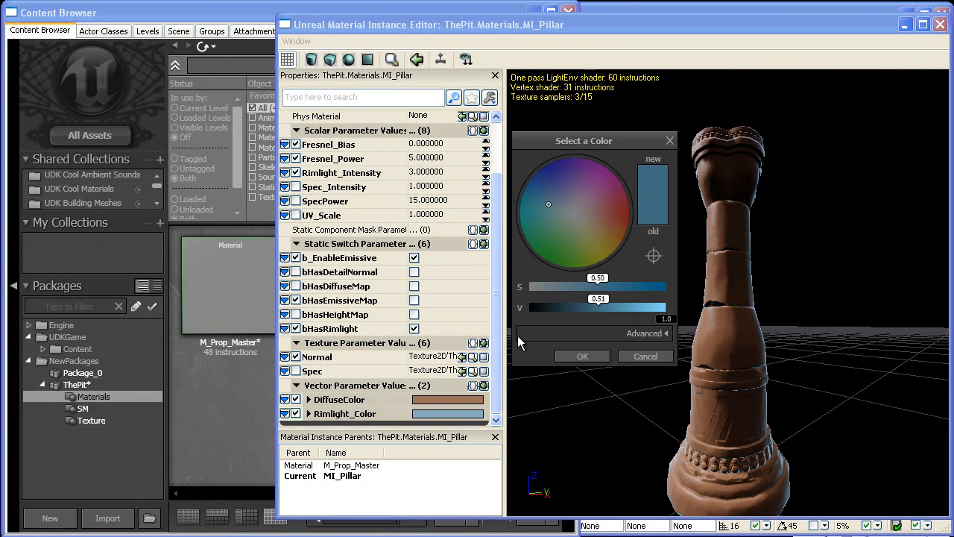
{"action": "left_click_drag", "start_coordinate": [587, 276], "coordinate": [573, 297]}
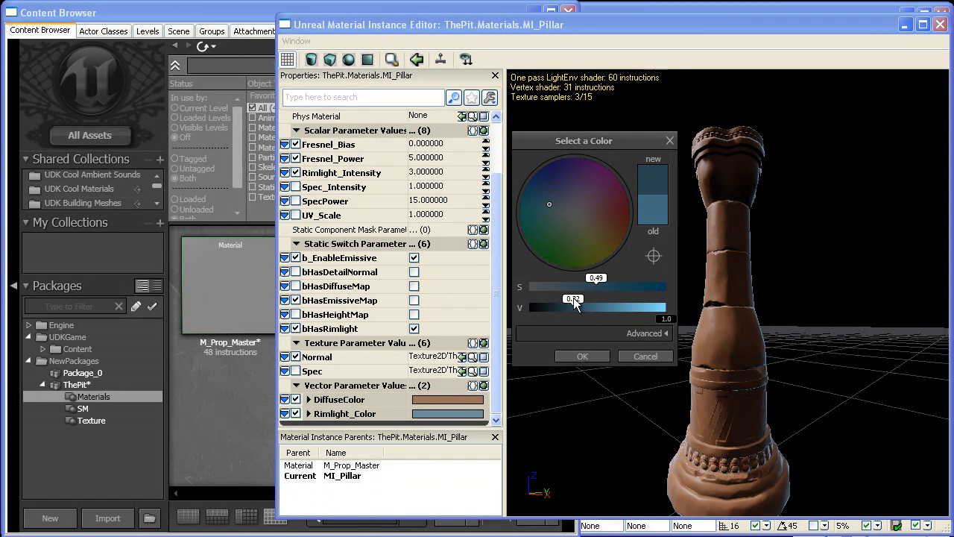
{"action": "left_click", "coordinate": [593, 354]}
{"action": "right_click_drag", "start_coordinate": [623, 313], "coordinate": [618, 328]}
{"action": "left_click_drag", "start_coordinate": [618, 328], "coordinate": [506, 375]}
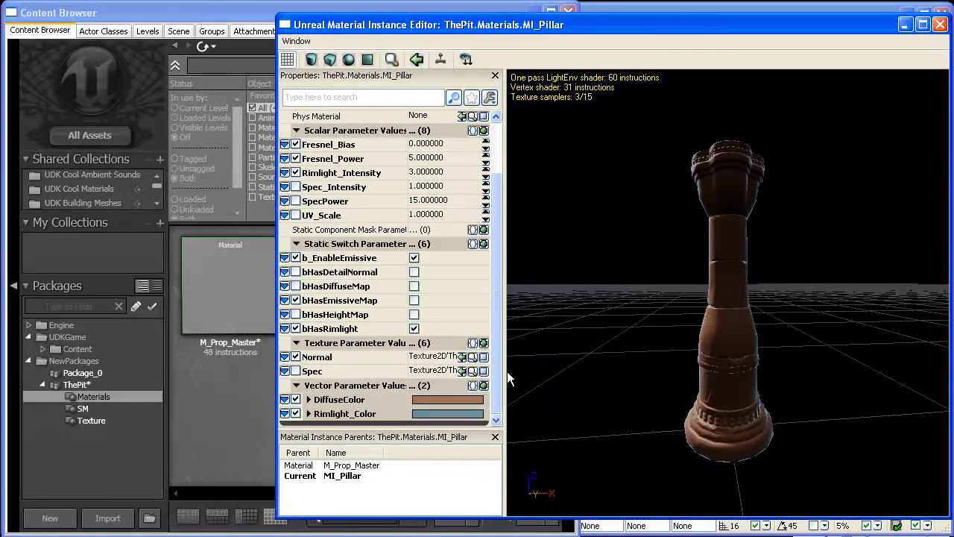
{"action": "right_click_drag", "start_coordinate": [507, 375], "coordinate": [662, 316]}
{"action": "left_click_drag", "start_coordinate": [661, 316], "coordinate": [767, 259]}
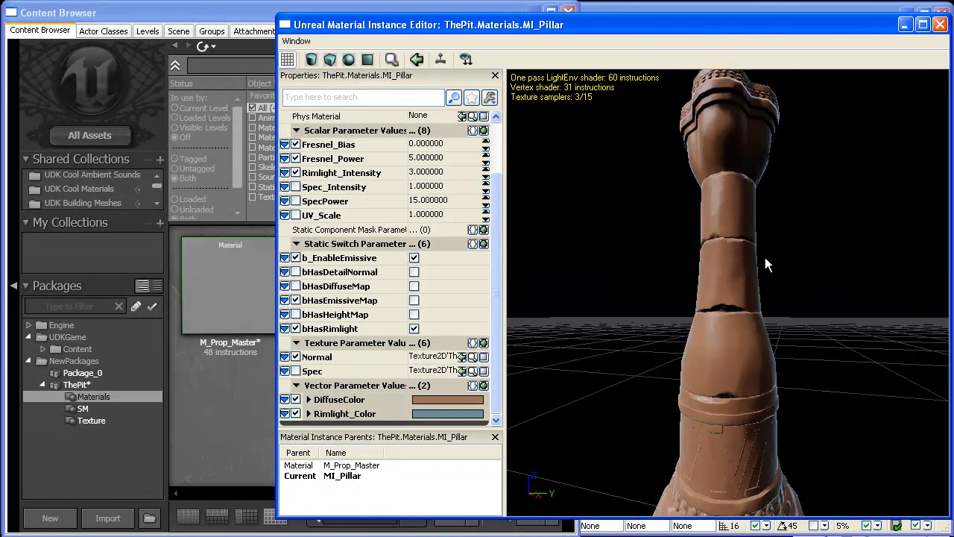
{"action": "right_click_drag", "start_coordinate": [766, 259], "coordinate": [616, 342]}
{"action": "left_click_drag", "start_coordinate": [616, 342], "coordinate": [566, 267]}
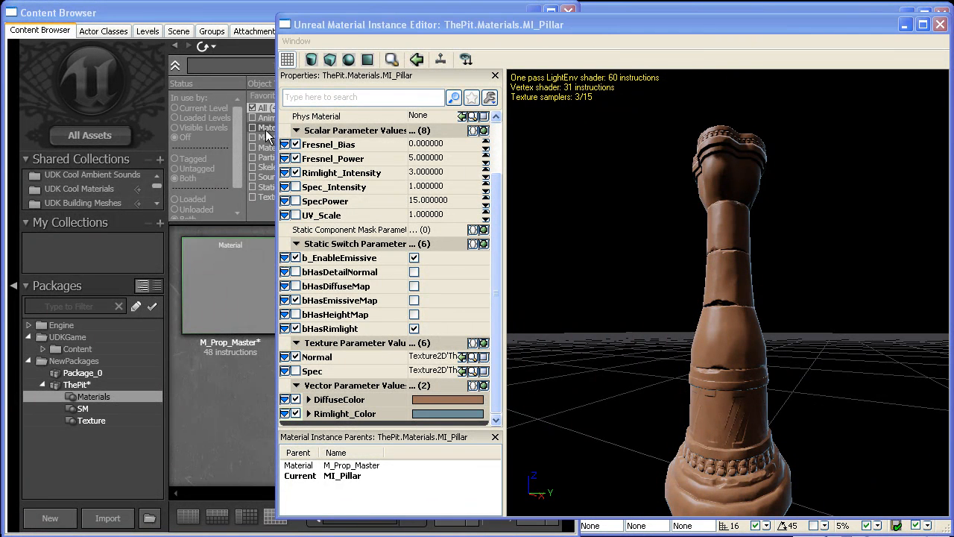
Enable the Spec_Intensity and SpecPower overrides in MI_Pillar, setting Spec_Intensity to 0.2 and SpecPower to 20
{"action": "left_click_drag", "start_coordinate": [717, 261], "coordinate": [511, 207]}
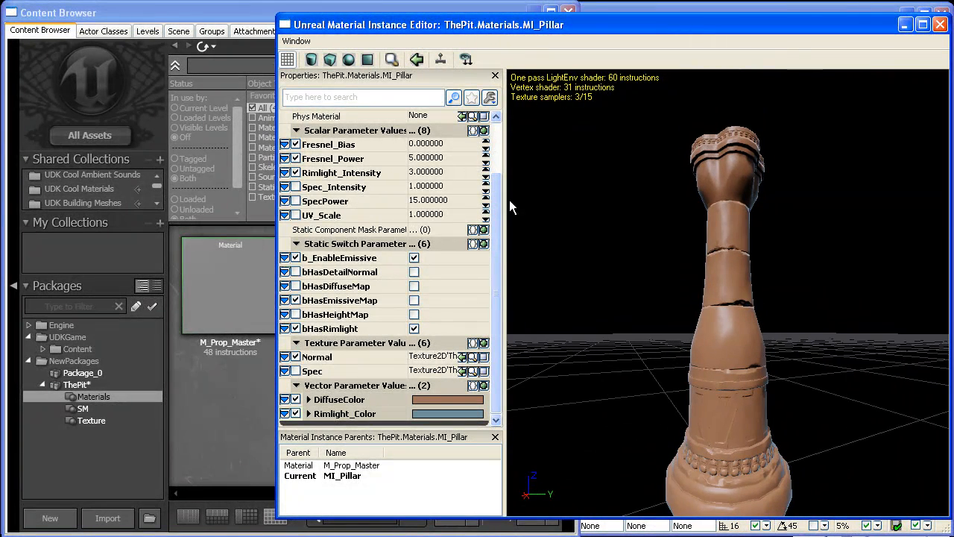
{"action": "left_click", "coordinate": [296, 186]}
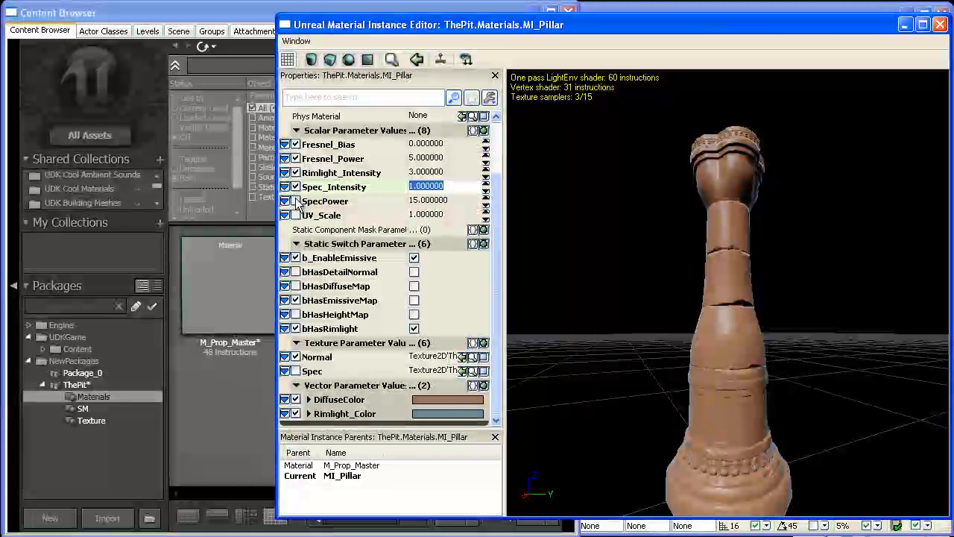
{"action": "left_click", "coordinate": [295, 201]}
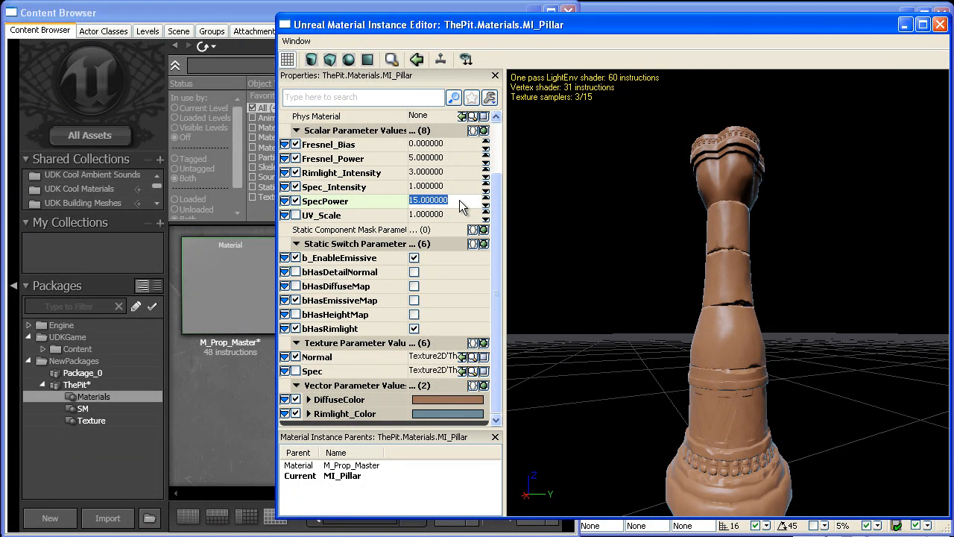
{"action": "type", "text": "20"}
{"action": "key", "text": "Return"}
{"action": "left_click", "coordinate": [431, 187]}
{"action": "type", "text": "."}
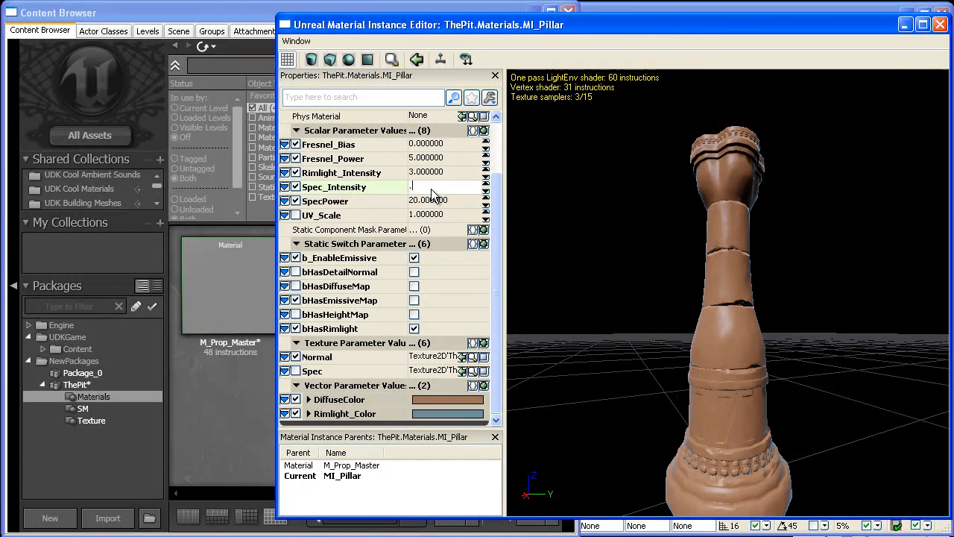
{"action": "type", "text": "2"}
{"action": "key", "text": "Return"}
{"action": "left_click_drag", "start_coordinate": [729, 245], "coordinate": [567, 284]}
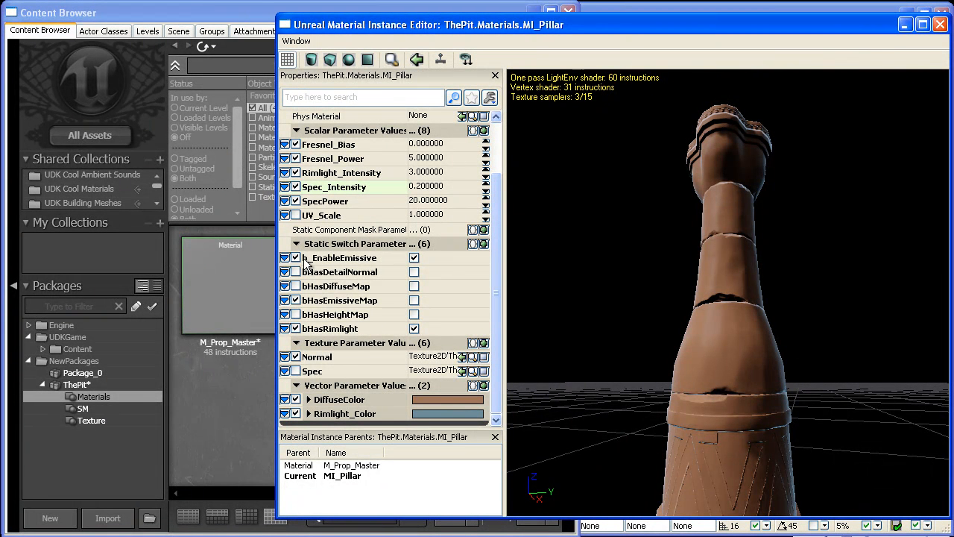
Enable the bHasDetailNormal override in MI_Pillar and turn the static switch on
{"action": "left_click", "coordinate": [295, 272]}
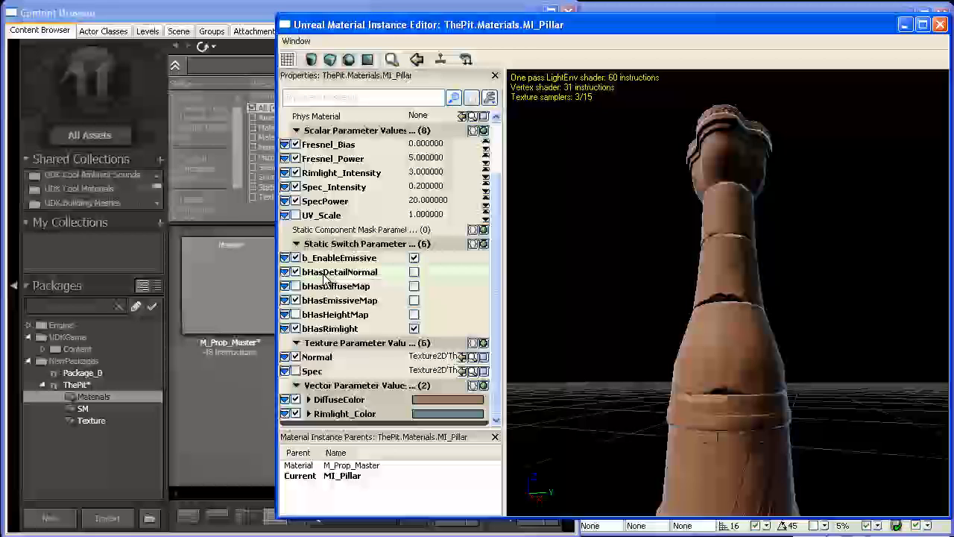
{"action": "left_click", "coordinate": [416, 278]}
{"action": "right_click_drag", "start_coordinate": [646, 277], "coordinate": [610, 209]}
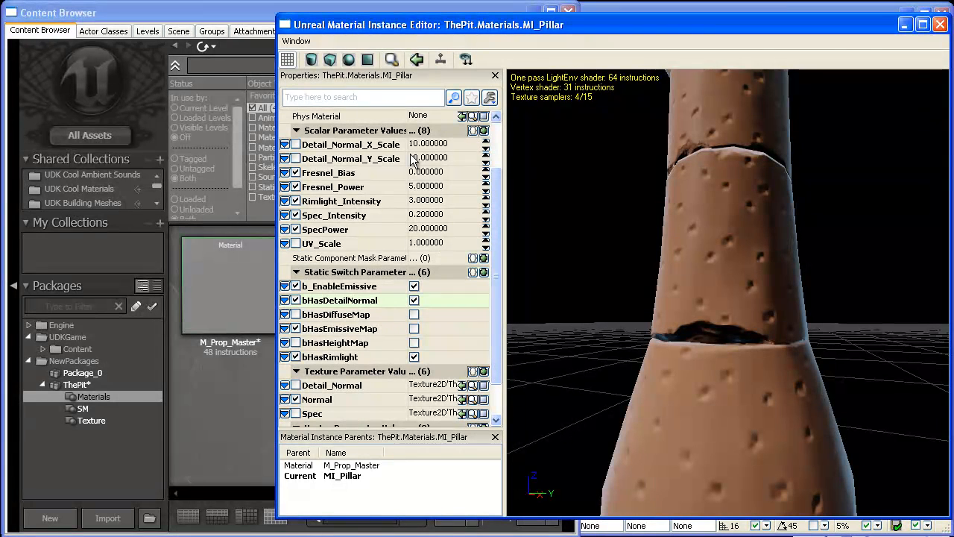
Enable the Detail_Normal_X_Scale and Detail_Normal_Y_Scale overrides in MI_Pillar and inspect the detail pattern on the pillar
{"action": "left_click", "coordinate": [295, 143]}
{"action": "left_click", "coordinate": [295, 158]}
{"action": "left_click", "coordinate": [448, 149]}
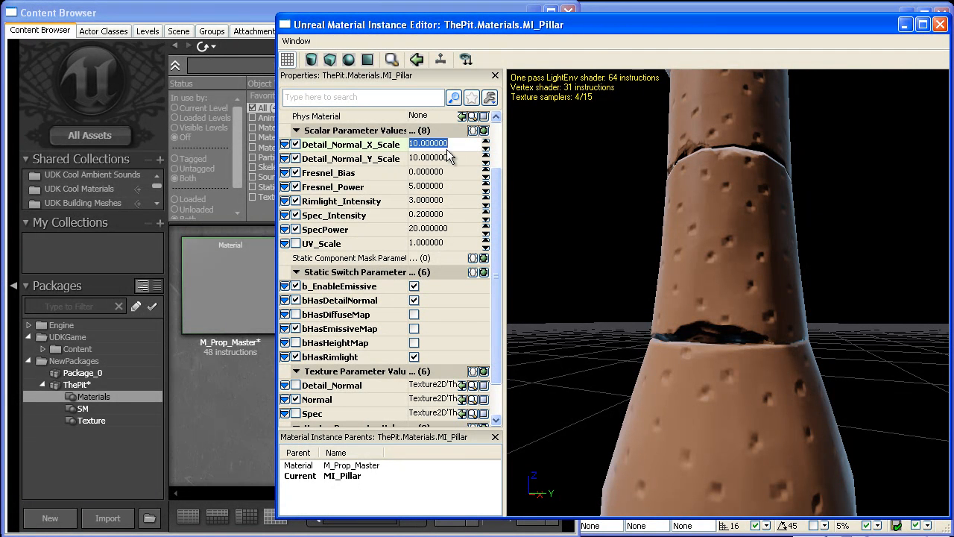
{"action": "right_click_drag", "start_coordinate": [820, 228], "coordinate": [829, 195]}
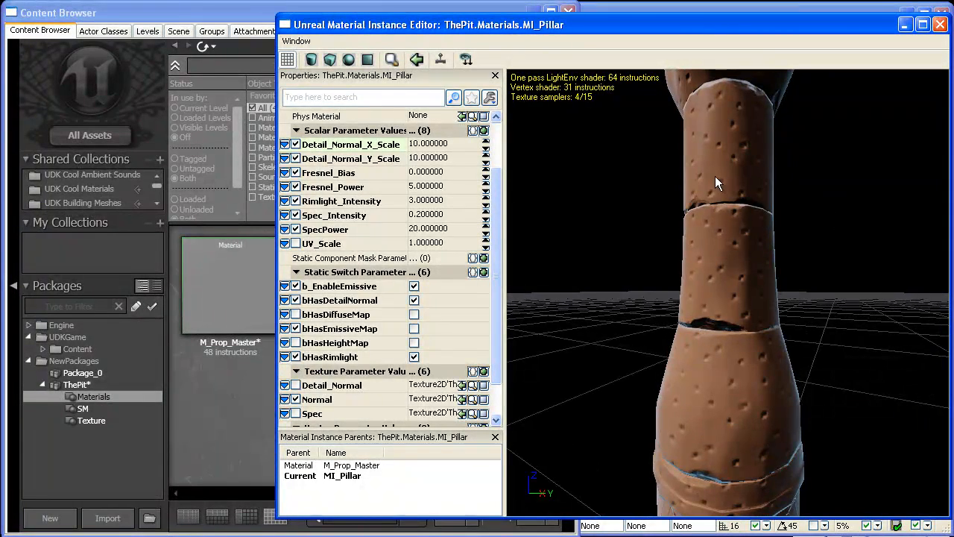
{"action": "left_click_drag", "start_coordinate": [714, 176], "coordinate": [749, 165]}
{"action": "right_click_drag", "start_coordinate": [727, 169], "coordinate": [699, 224]}
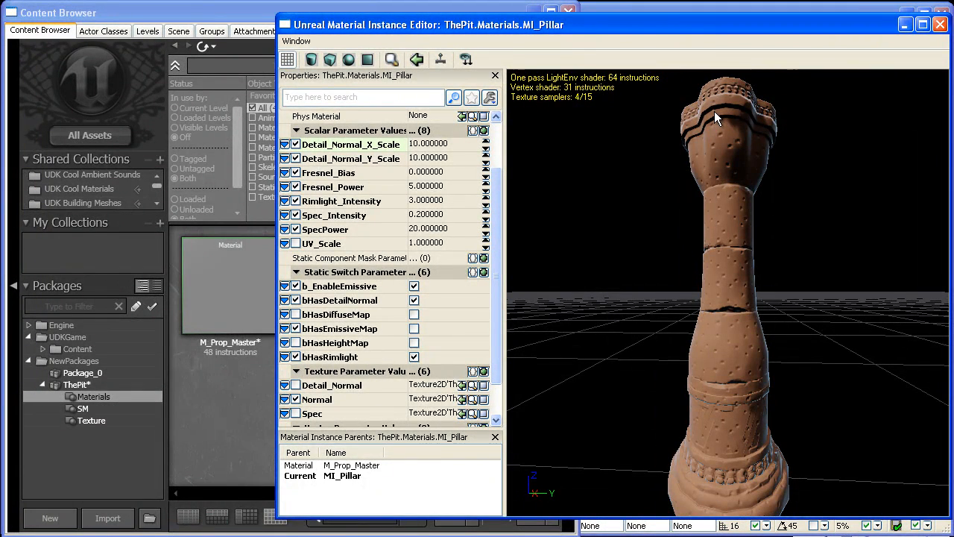
Set both Detail_Normal_X_Scale and Detail_Normal_Y_Scale to 8 and check the pillar from several angles
{"action": "left_click", "coordinate": [442, 147]}
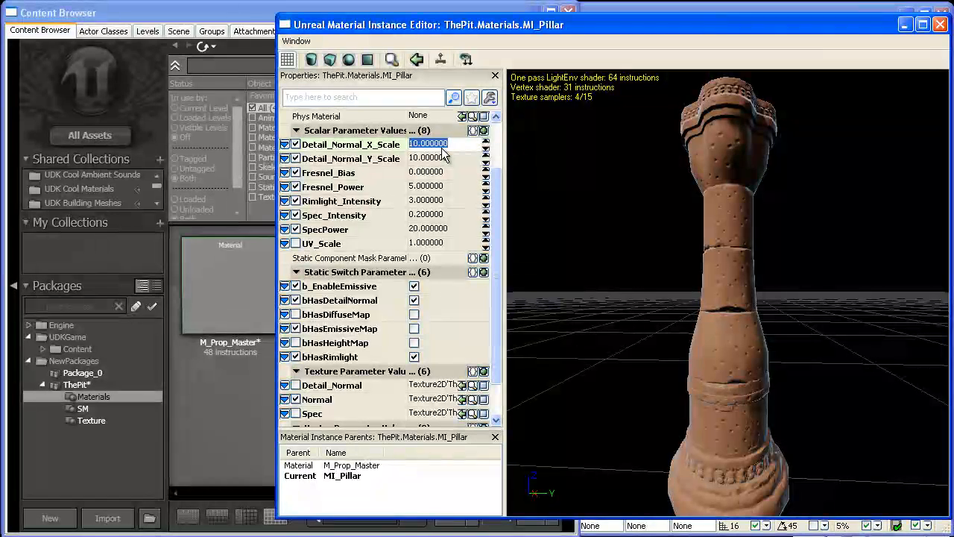
{"action": "type", "text": "8"}
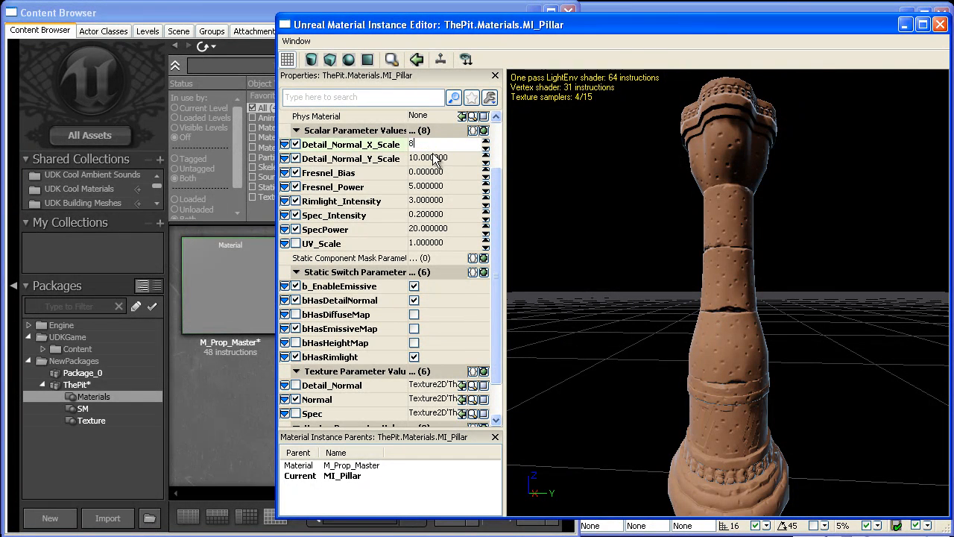
{"action": "left_click", "coordinate": [433, 158]}
{"action": "type", "text": "8"}
{"action": "key", "text": "Return"}
{"action": "right_click_drag", "start_coordinate": [717, 228], "coordinate": [711, 228]}
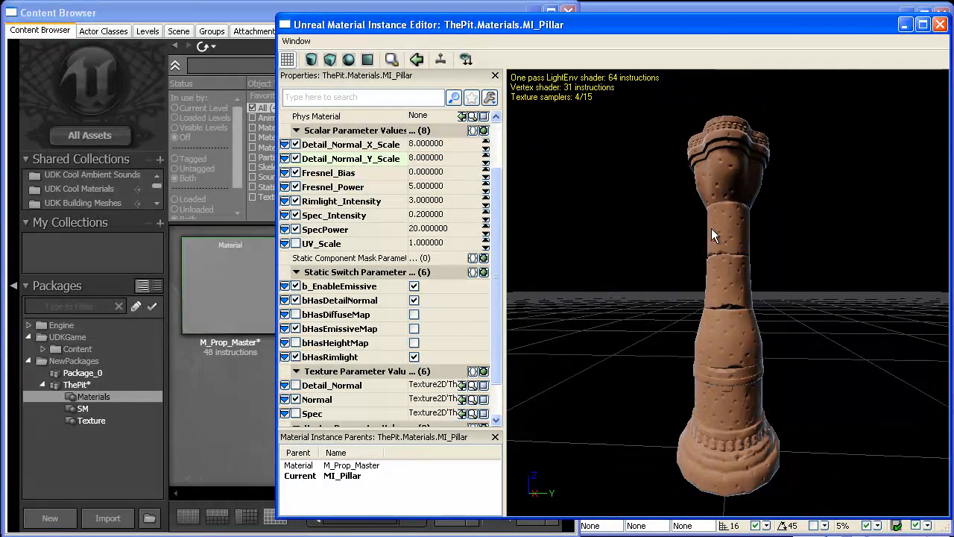
{"action": "left_click_drag", "start_coordinate": [711, 228], "coordinate": [574, 233]}
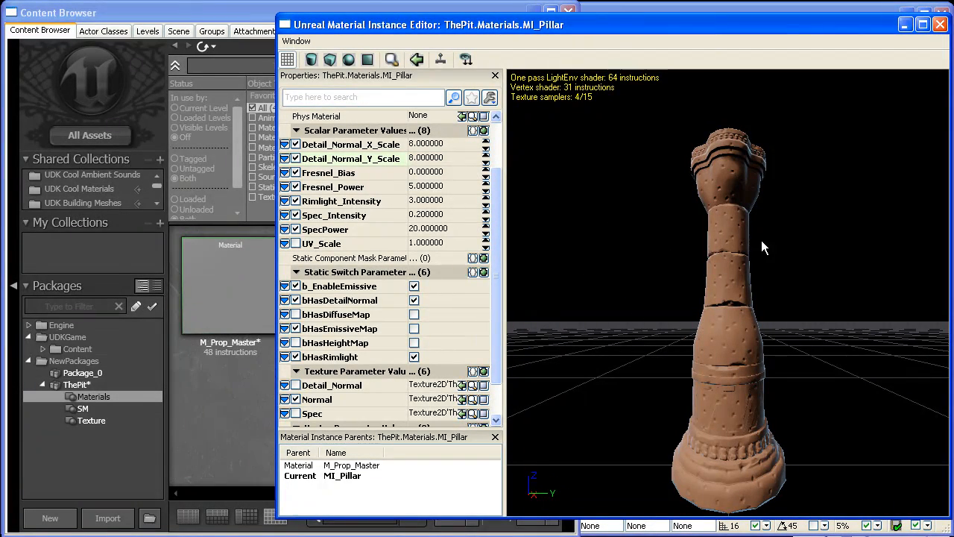
{"action": "right_click_drag", "start_coordinate": [761, 240], "coordinate": [740, 226]}
{"action": "left_click_drag", "start_coordinate": [740, 226], "coordinate": [770, 277]}
{"action": "right_click_drag", "start_coordinate": [769, 277], "coordinate": [730, 287]}
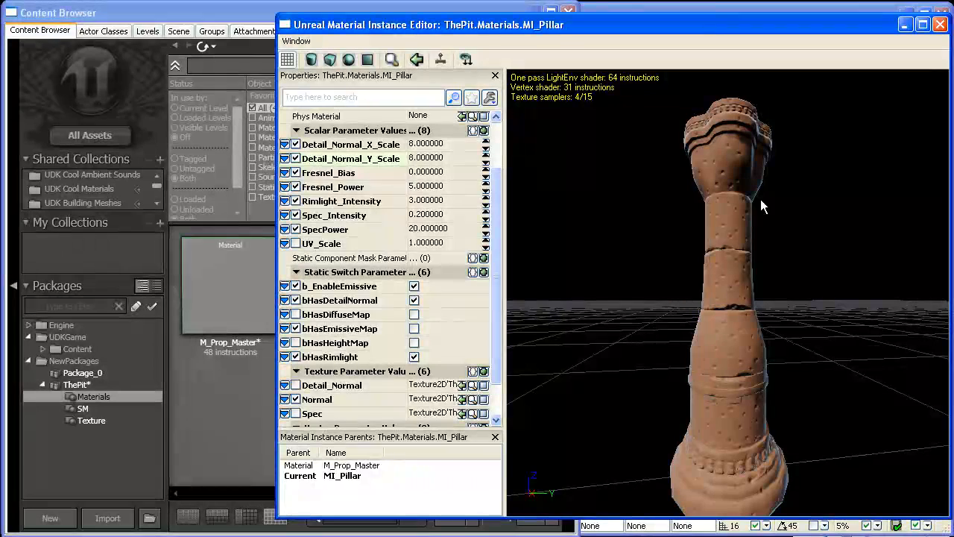
Set both Detail_Normal_X_Scale and Detail_Normal_Y_Scale to 40
{"action": "left_click", "coordinate": [459, 149]}
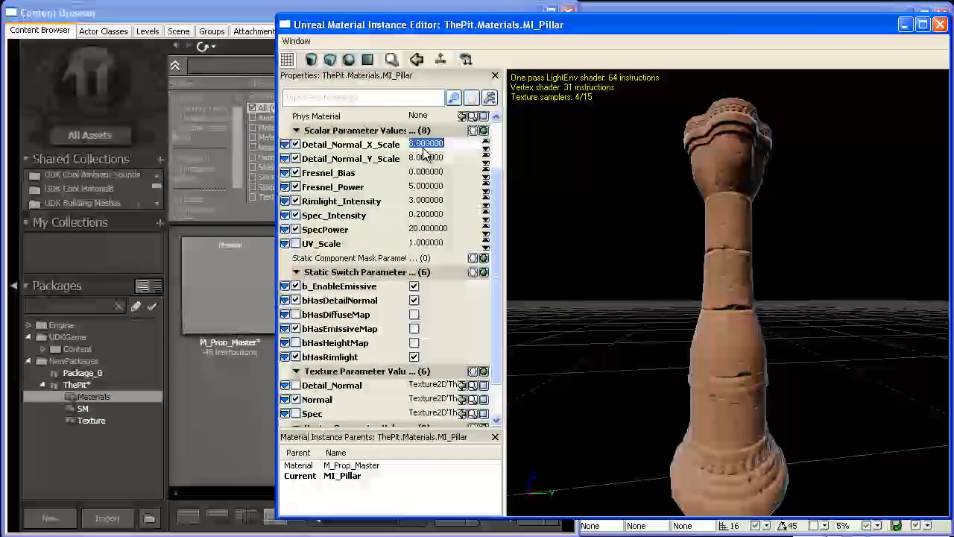
{"action": "left_click", "coordinate": [795, 179]}
{"action": "scroll", "coordinate": [795, 184], "scroll_direction": "up", "scroll_amount": 3}
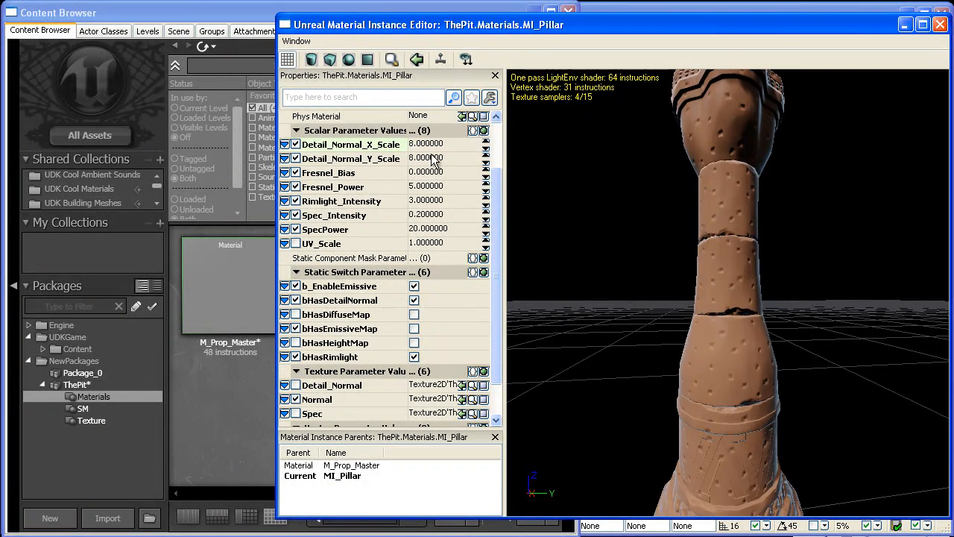
{"action": "left_click", "coordinate": [428, 148]}
{"action": "type", "text": "40"}
{"action": "key", "text": "Return"}
{"action": "scroll", "coordinate": [821, 271], "scroll_direction": "down", "scroll_amount": 3}
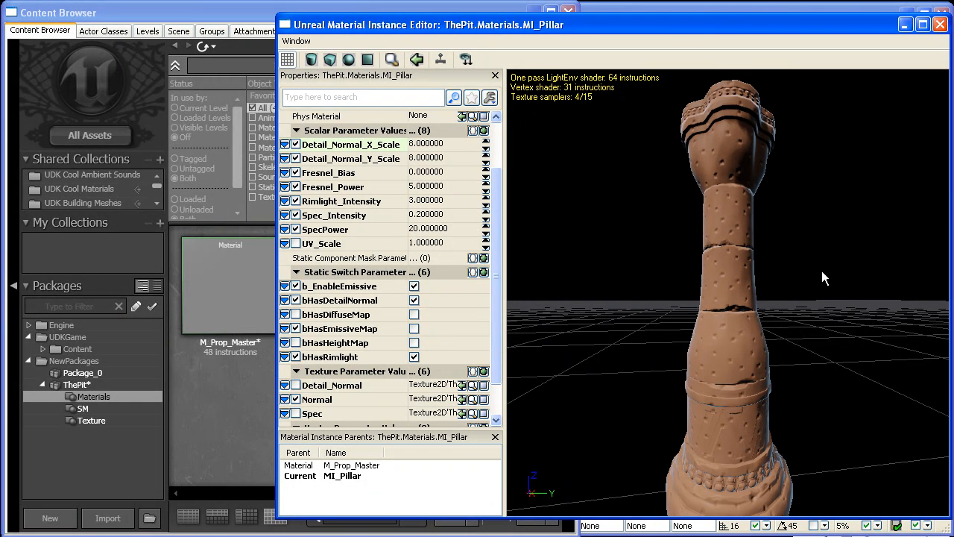
{"action": "left_click", "coordinate": [450, 156]}
{"action": "type", "text": "40"}
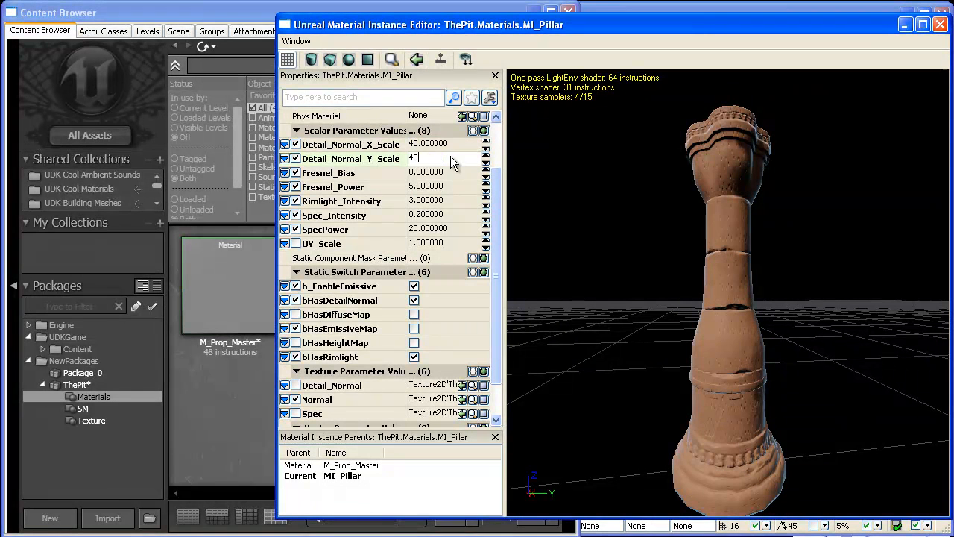
{"action": "key", "text": "Return"}
Examine the detail normal pattern on the pillar's surface up close and from a distance
{"action": "scroll", "coordinate": [777, 266], "scroll_direction": "up", "scroll_amount": 5}
{"action": "left_click_drag", "start_coordinate": [774, 205], "coordinate": [789, 269]}
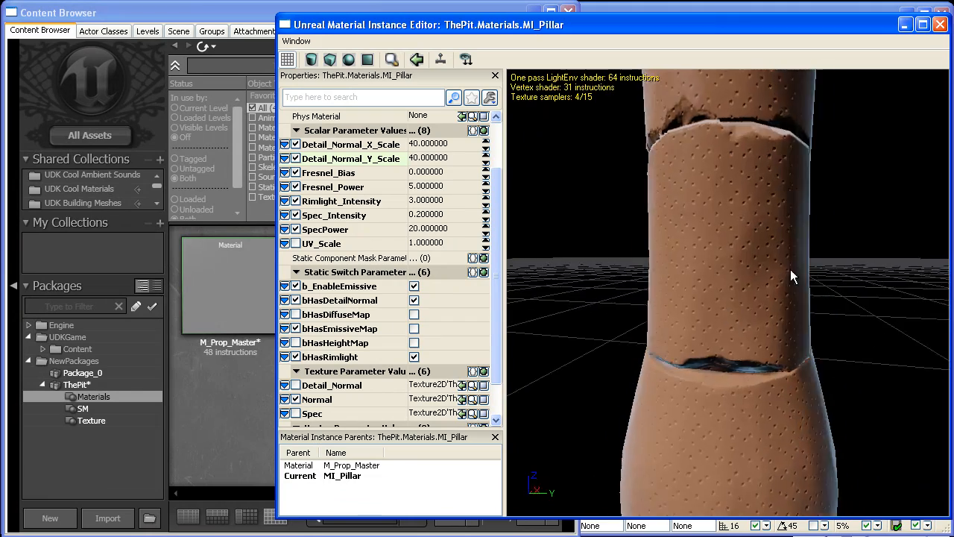
{"action": "scroll", "coordinate": [793, 282], "scroll_direction": "up", "scroll_amount": 5}
{"action": "scroll", "coordinate": [792, 283], "scroll_direction": "down", "scroll_amount": 5}
{"action": "scroll", "coordinate": [816, 255], "scroll_direction": "down", "scroll_amount": 5}
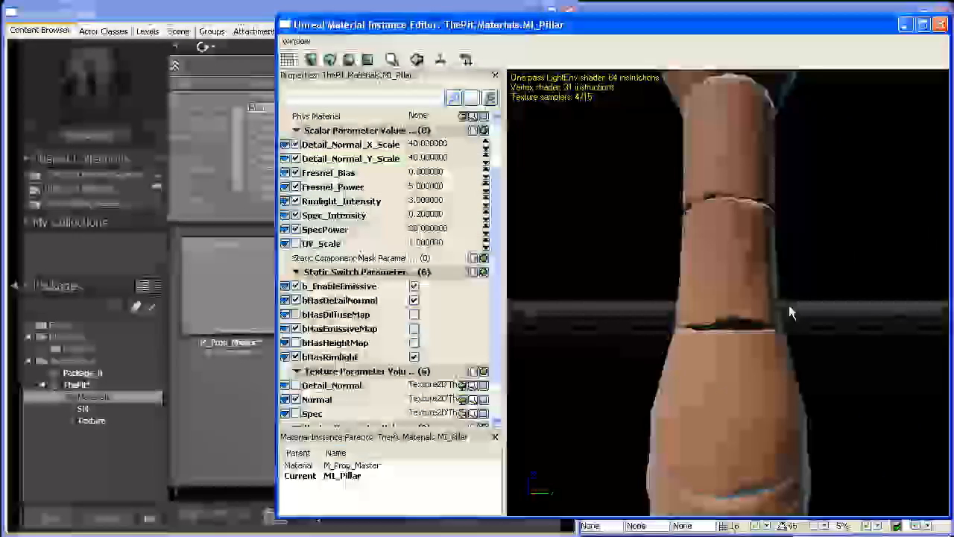
{"action": "scroll", "coordinate": [786, 231], "scroll_direction": "up", "scroll_amount": 8}
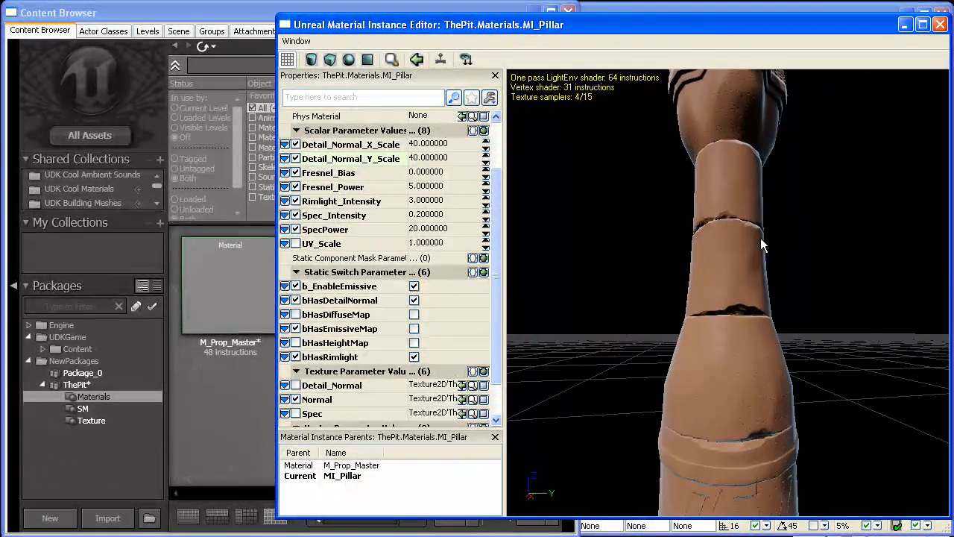
{"action": "left_click_drag", "start_coordinate": [883, 222], "coordinate": [787, 332]}
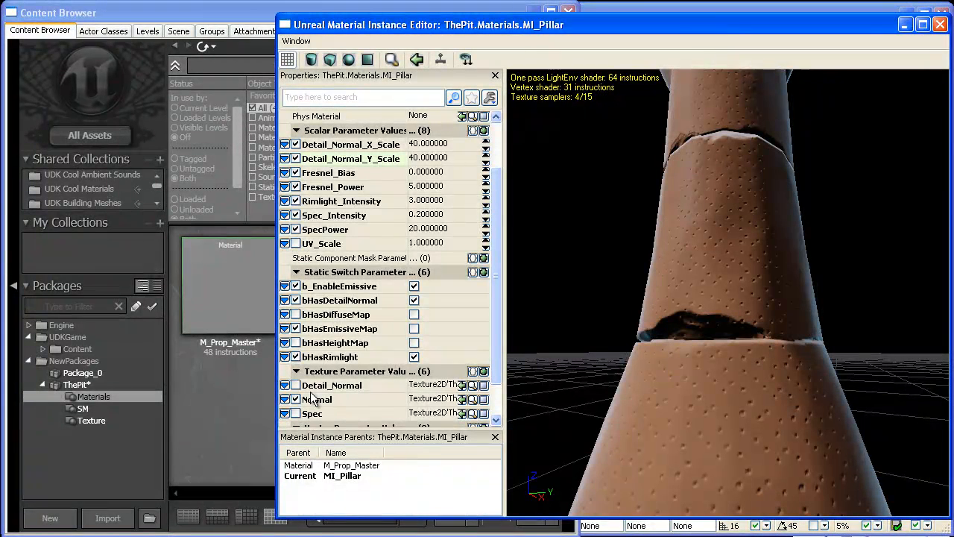
Widen the MI_Pillar property list to read the assigned texture paths, and examine the detail normal pattern from several distances
{"action": "left_click_drag", "start_coordinate": [510, 392], "coordinate": [602, 376]}
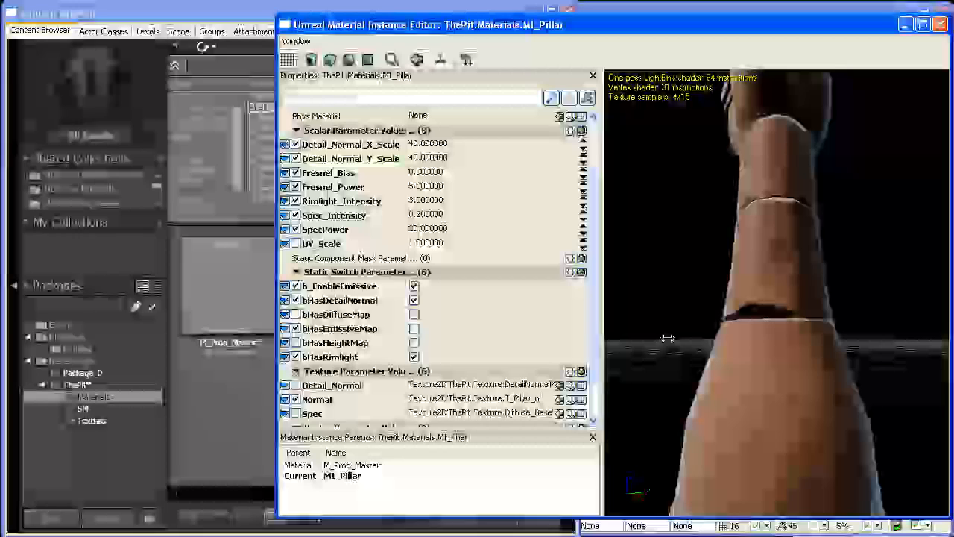
{"action": "left_click", "coordinate": [503, 390]}
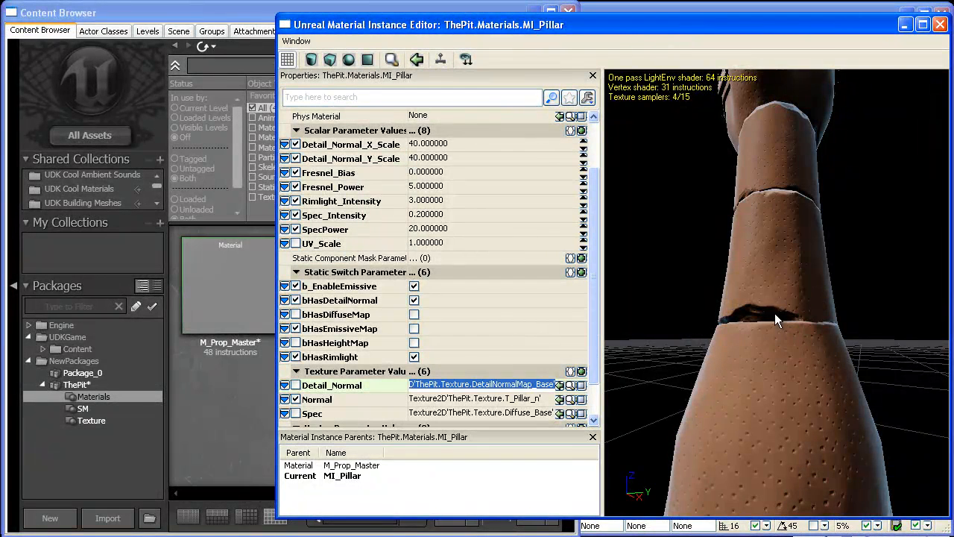
{"action": "right_click_drag", "start_coordinate": [775, 313], "coordinate": [852, 243]}
{"action": "left_click_drag", "start_coordinate": [852, 243], "coordinate": [817, 217]}
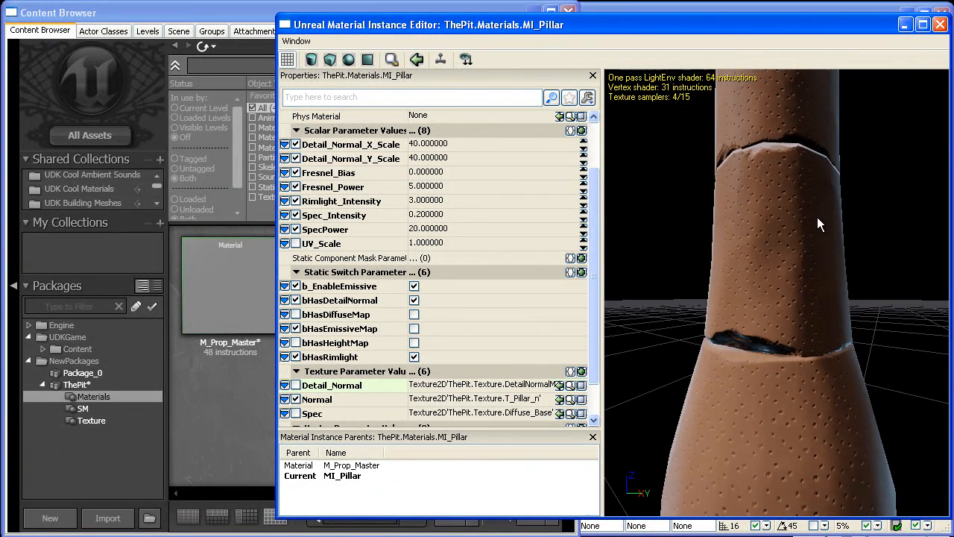
{"action": "right_click_drag", "start_coordinate": [817, 217], "coordinate": [762, 249]}
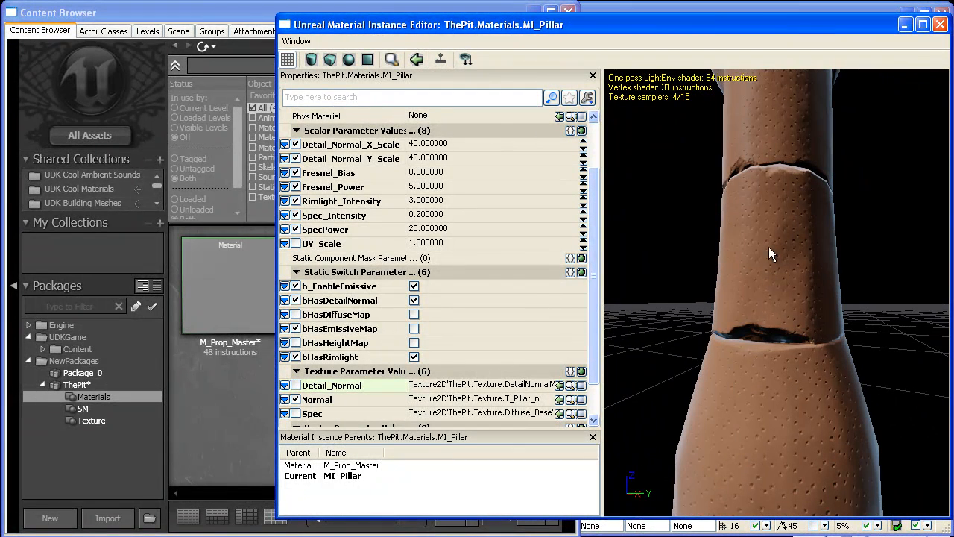
{"action": "left_click_drag", "start_coordinate": [815, 235], "coordinate": [761, 286]}
{"action": "right_click_drag", "start_coordinate": [761, 286], "coordinate": [762, 234]}
{"action": "left_click_drag", "start_coordinate": [763, 226], "coordinate": [769, 255]}
{"action": "right_click_drag", "start_coordinate": [769, 254], "coordinate": [713, 266]}
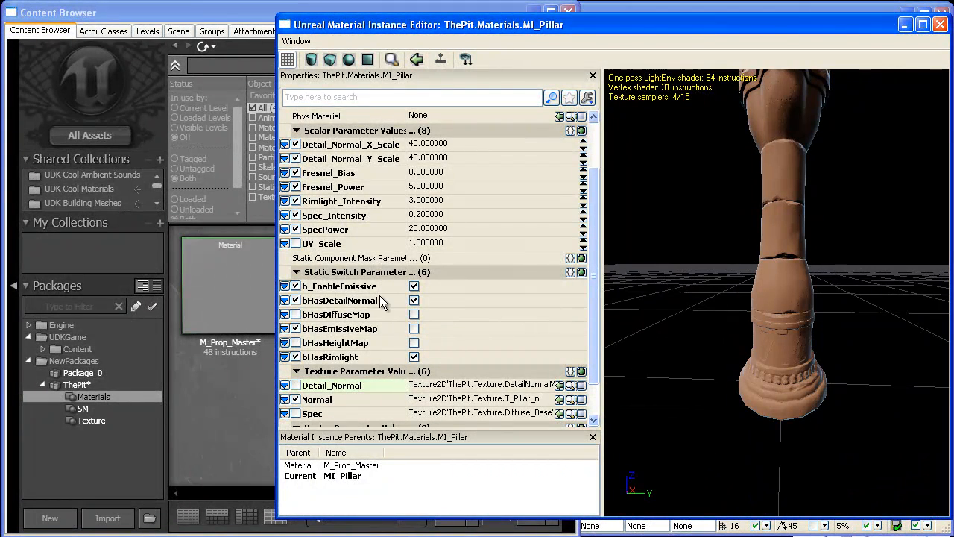
Turn off the bHasDetailNormal switch in MI_Pillar and inspect the pillar without the detail normal
{"action": "left_click", "coordinate": [414, 300]}
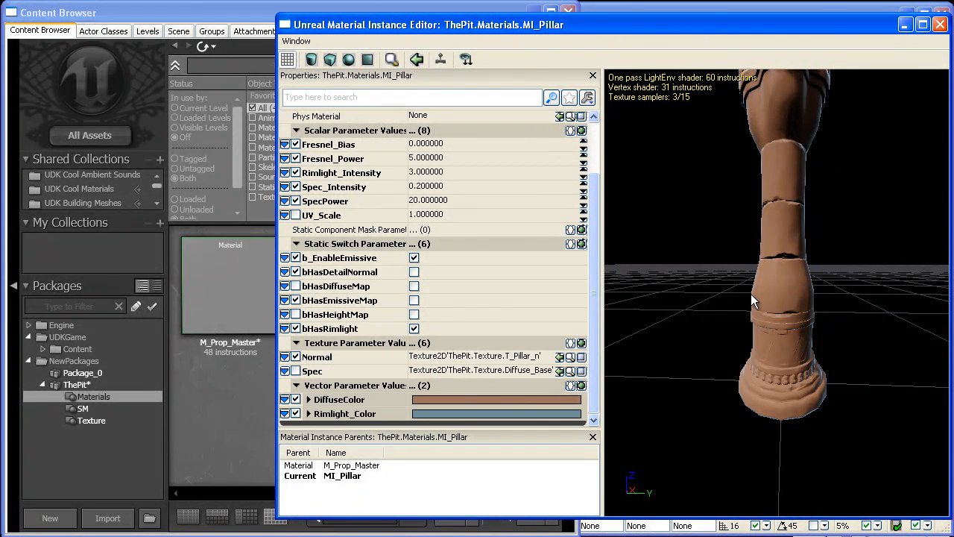
{"action": "right_click_drag", "start_coordinate": [751, 294], "coordinate": [745, 231]}
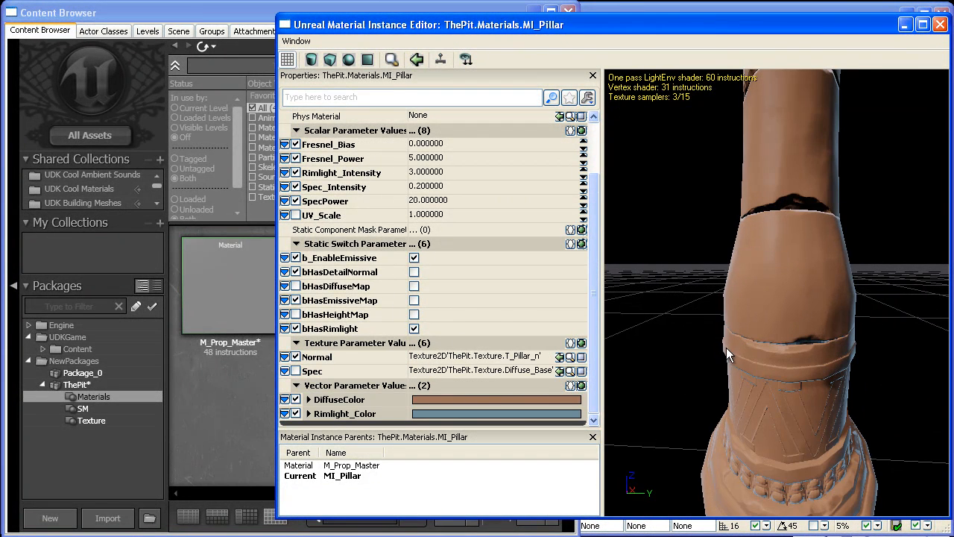
{"action": "left_click_drag", "start_coordinate": [726, 347], "coordinate": [747, 312]}
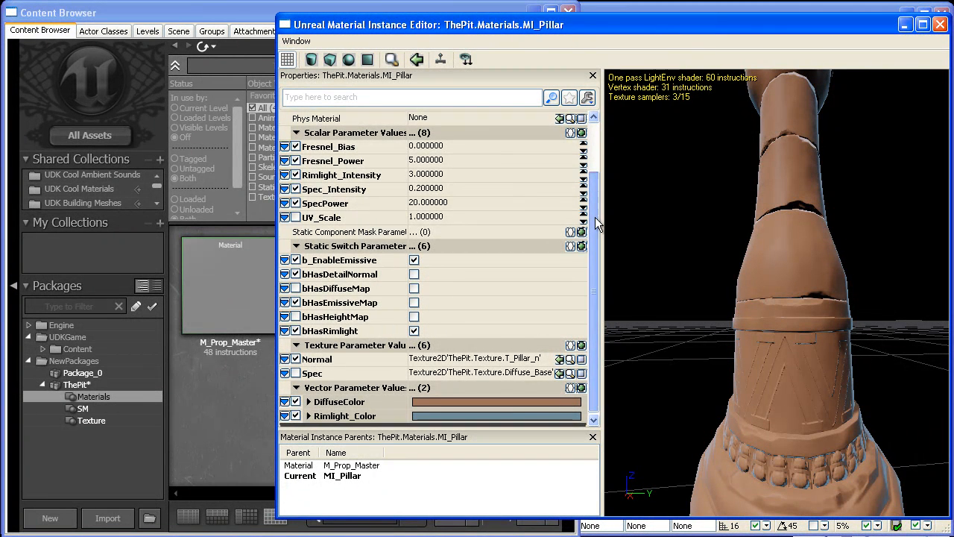
{"action": "scroll", "coordinate": [436, 324], "scroll_direction": "up", "scroll_amount": 2}
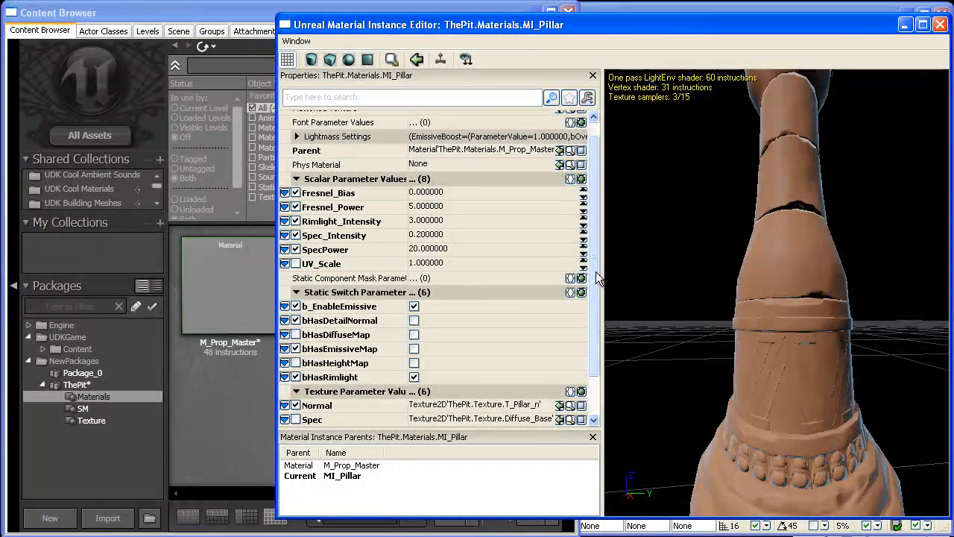
{"action": "left_click_drag", "start_coordinate": [595, 272], "coordinate": [585, 328]}
{"action": "scroll", "coordinate": [762, 345], "scroll_direction": "down", "scroll_amount": 4}
{"action": "left_click_drag", "start_coordinate": [762, 345], "coordinate": [754, 123]}
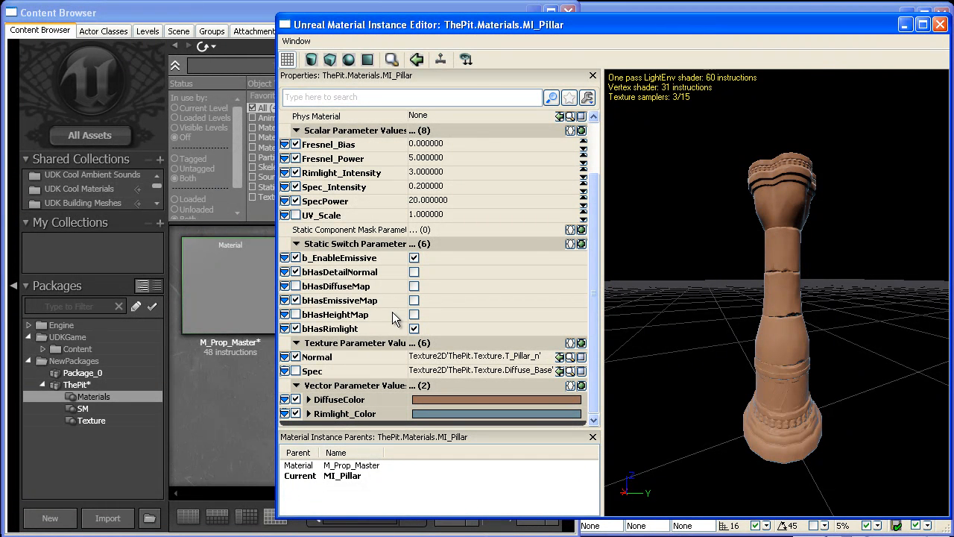
Override and turn on the bHasDiffuseMap switch, and enable the Diffuse texture parameter override in MI_Pillar
{"action": "left_click", "coordinate": [297, 286]}
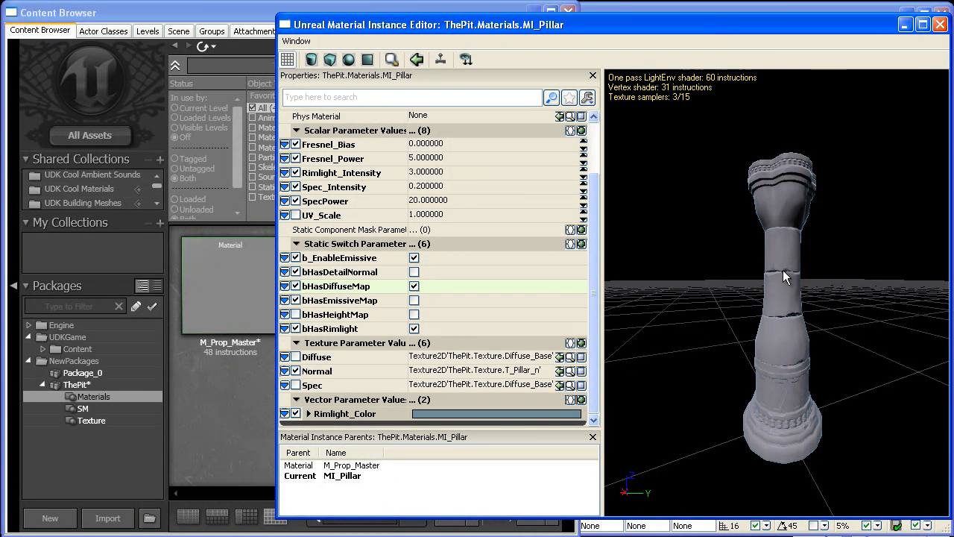
{"action": "left_click_drag", "start_coordinate": [777, 270], "coordinate": [686, 281]}
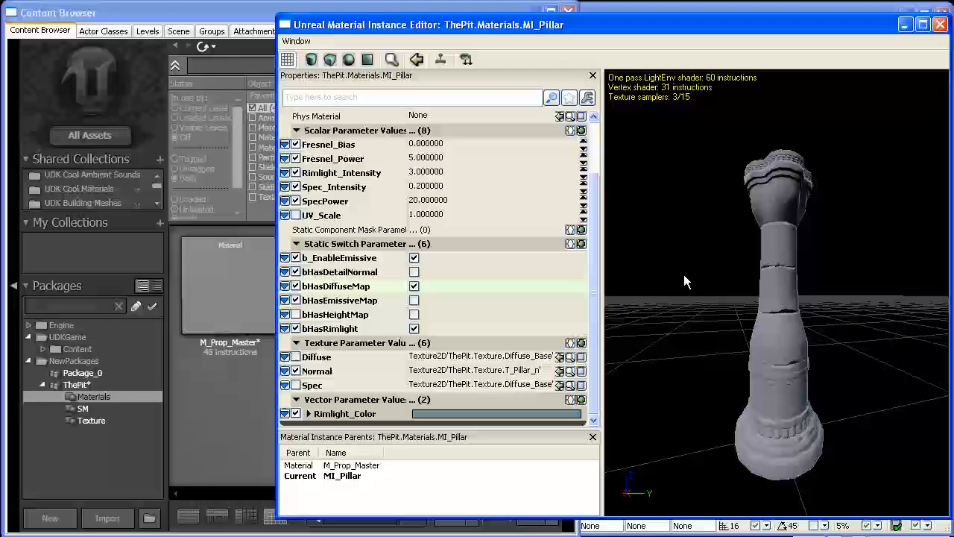
{"action": "left_click", "coordinate": [296, 357]}
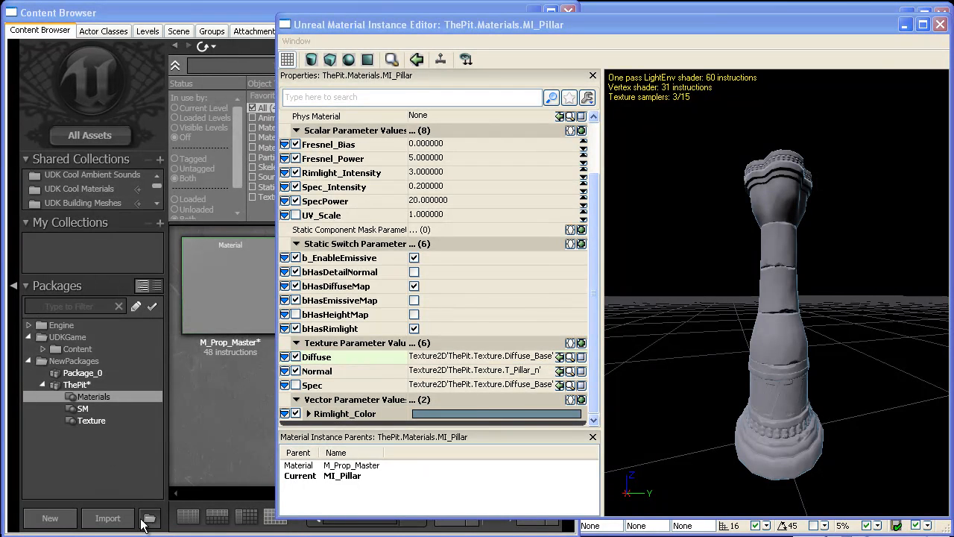
Switch to the Content Browser and show the Texture group of ThePit package
{"action": "left_click", "coordinate": [212, 455]}
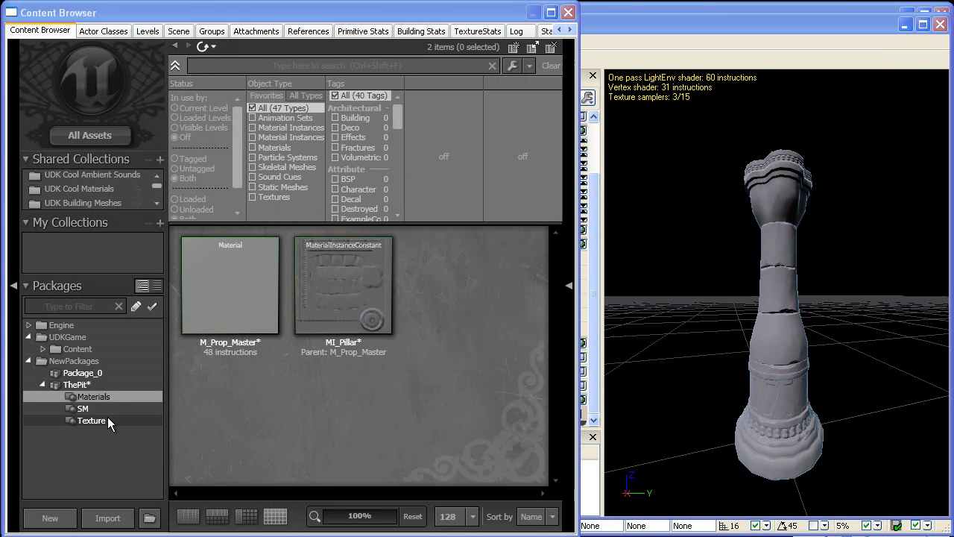
{"action": "left_click", "coordinate": [104, 420]}
{"action": "scroll", "coordinate": [425, 388], "scroll_direction": "down", "scroll_amount": 1}
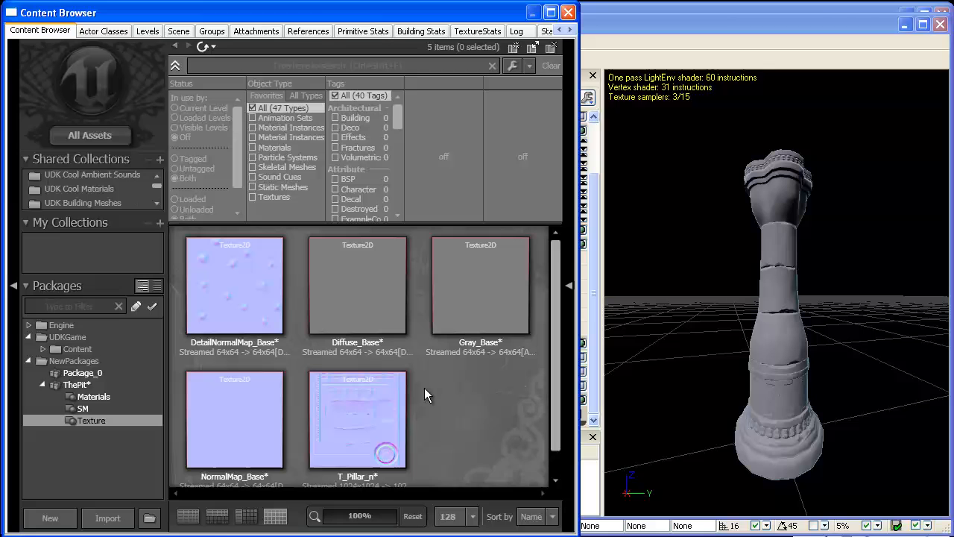
{"action": "right_click", "coordinate": [426, 385]}
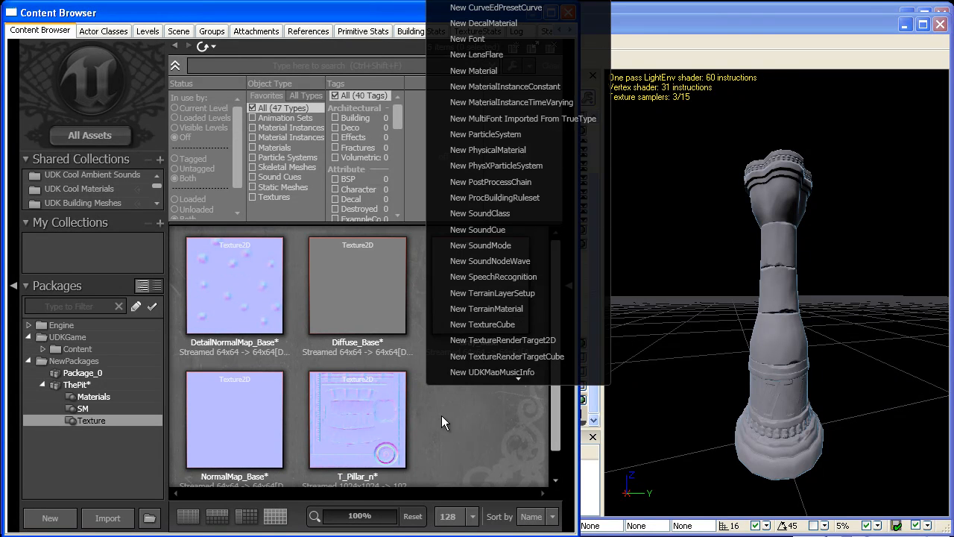
{"action": "left_click", "coordinate": [441, 415]}
Choose the LP_PillarLightingMap file from New Folder inside the Maps folder for import into the Texture group
{"action": "left_click", "coordinate": [119, 516]}
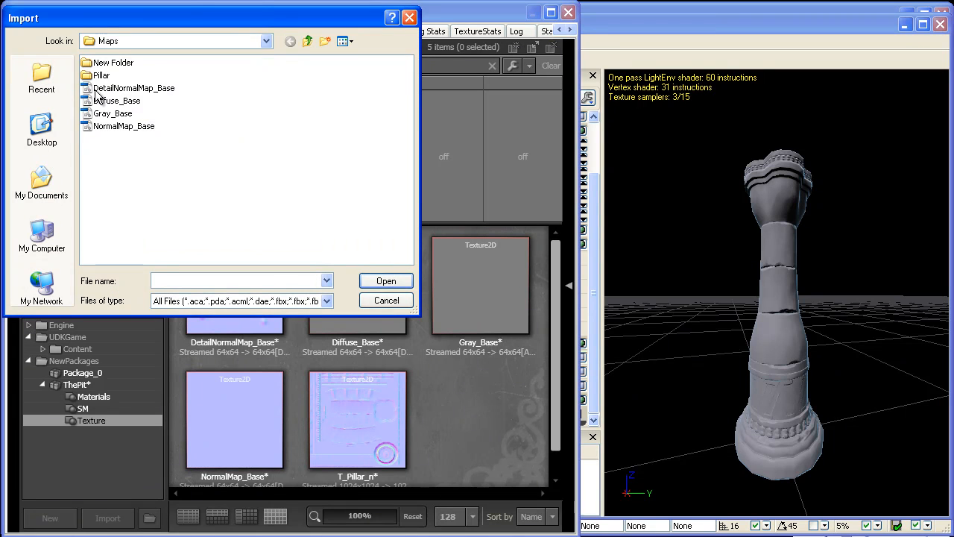
{"action": "left_click", "coordinate": [307, 41]}
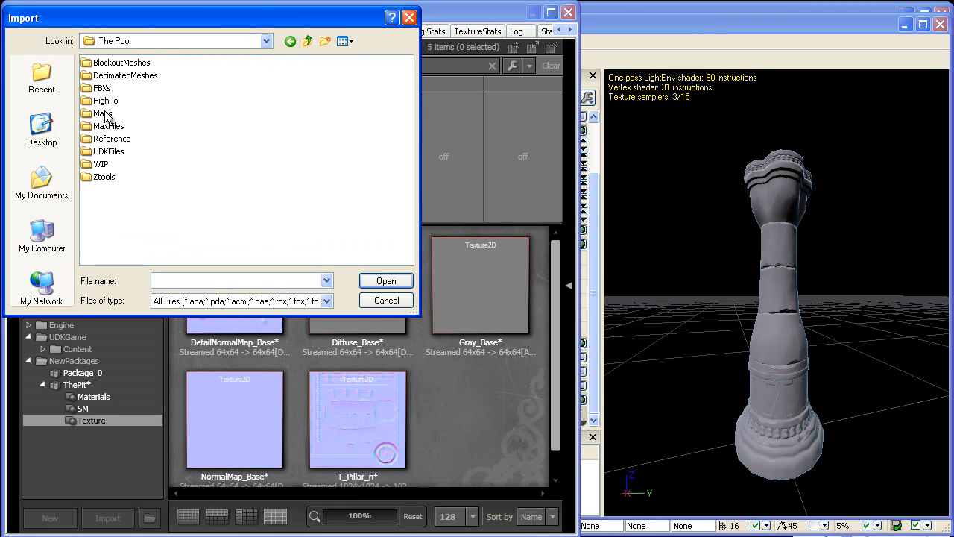
{"action": "double_click", "coordinate": [105, 115]}
{"action": "double_click", "coordinate": [106, 64]}
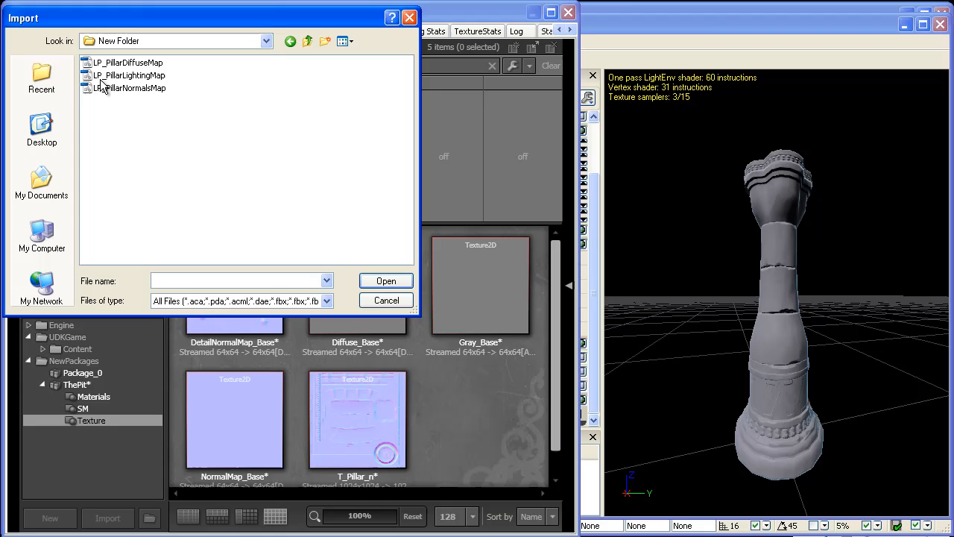
{"action": "left_click", "coordinate": [101, 77]}
{"action": "double_click", "coordinate": [127, 79]}
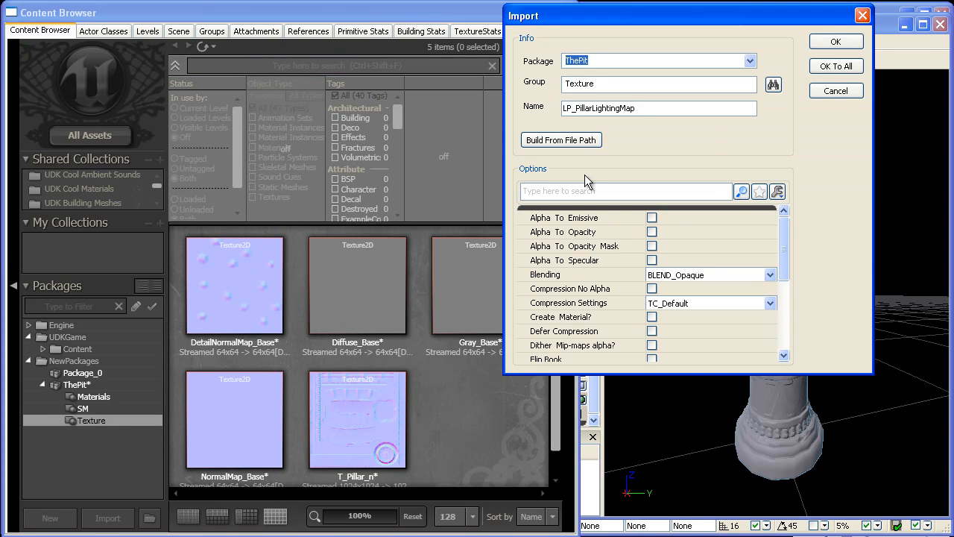
Name the texture T_Pillar_d, enable Compression No Alpha, and complete the import
{"action": "double_click", "coordinate": [661, 105]}
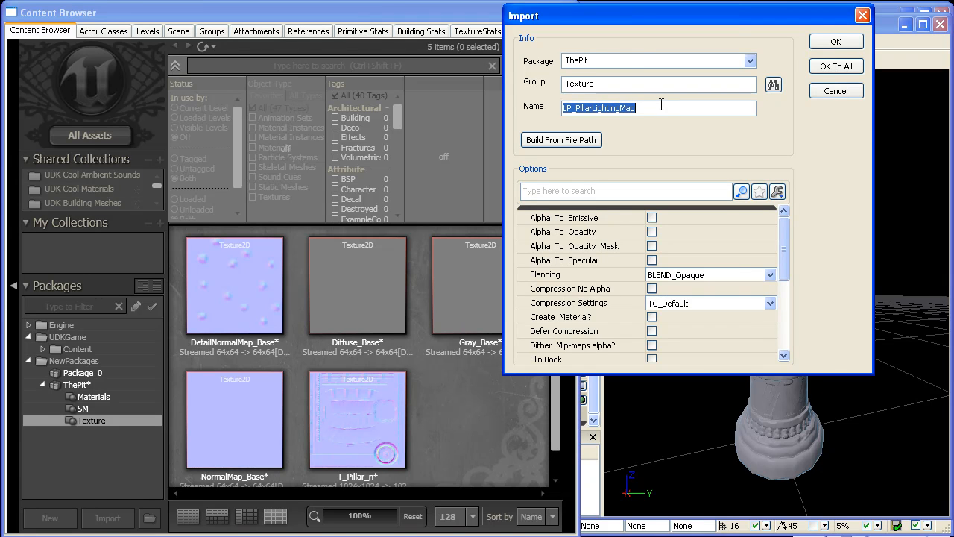
{"action": "type", "text": "T_Pillar_d"}
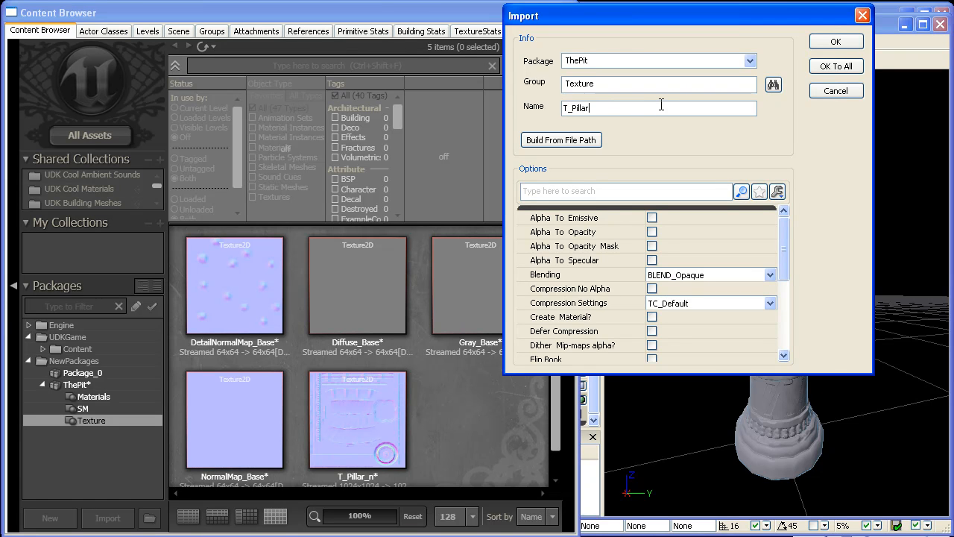
{"action": "left_click", "coordinate": [651, 288]}
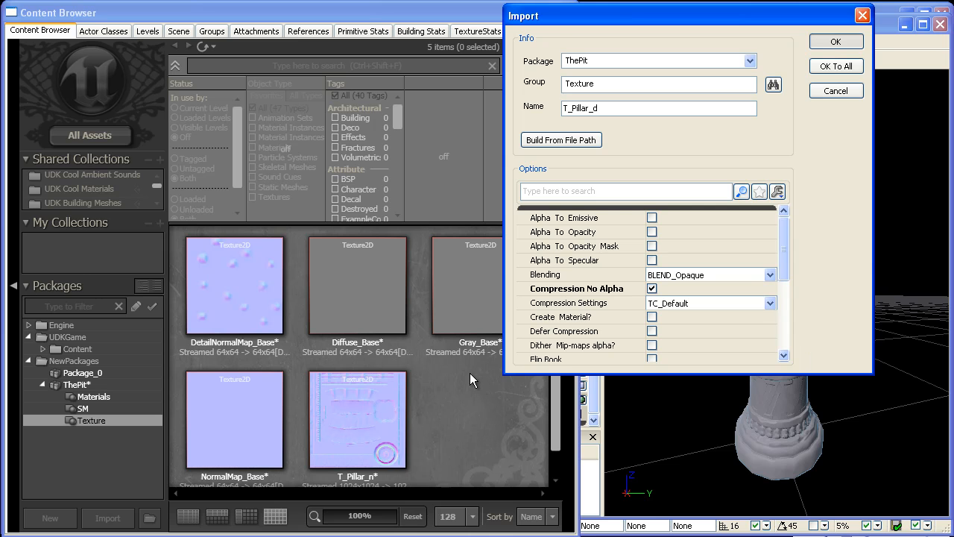
{"action": "left_click", "coordinate": [836, 43]}
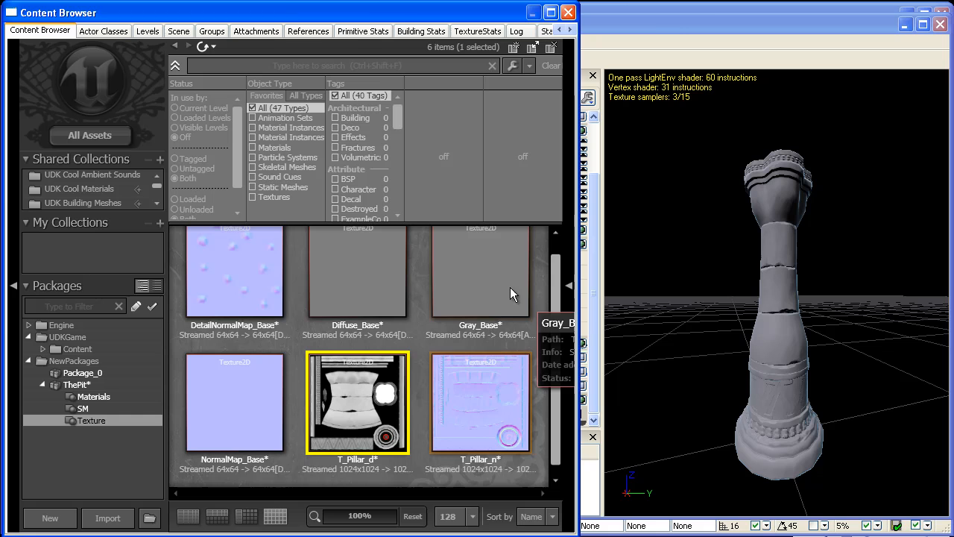
Assign the T_Pillar_d texture to the Diffuse parameter of MI_Pillar and check it on the pillar
{"action": "left_click", "coordinate": [665, 28]}
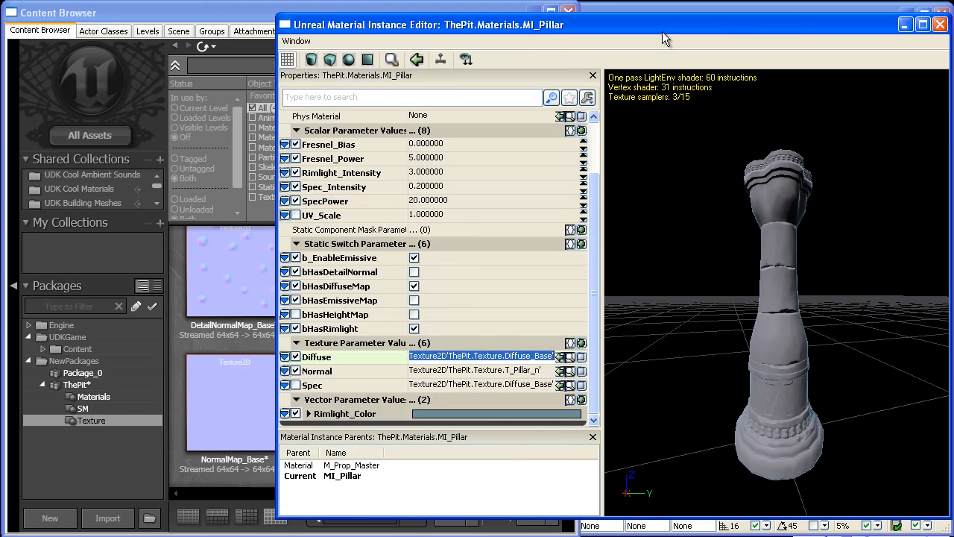
{"action": "left_click", "coordinate": [559, 356]}
{"action": "left_click_drag", "start_coordinate": [777, 387], "coordinate": [809, 358]}
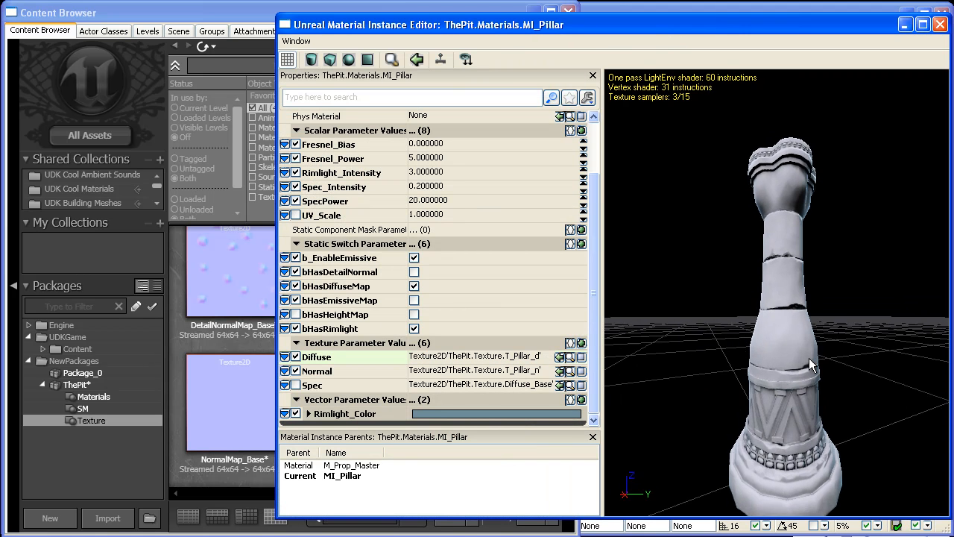
{"action": "right_click_drag", "start_coordinate": [809, 357], "coordinate": [775, 385]}
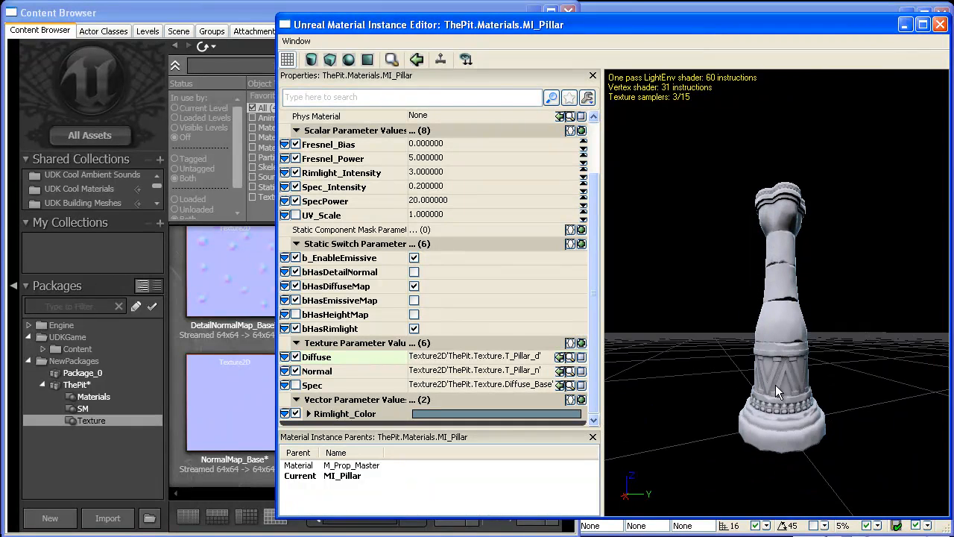
Enlarge the preview by narrowing the property list, and examine the diffuse shading on the pillar's shaft and base
{"action": "left_click_drag", "start_coordinate": [602, 23], "coordinate": [564, 22]}
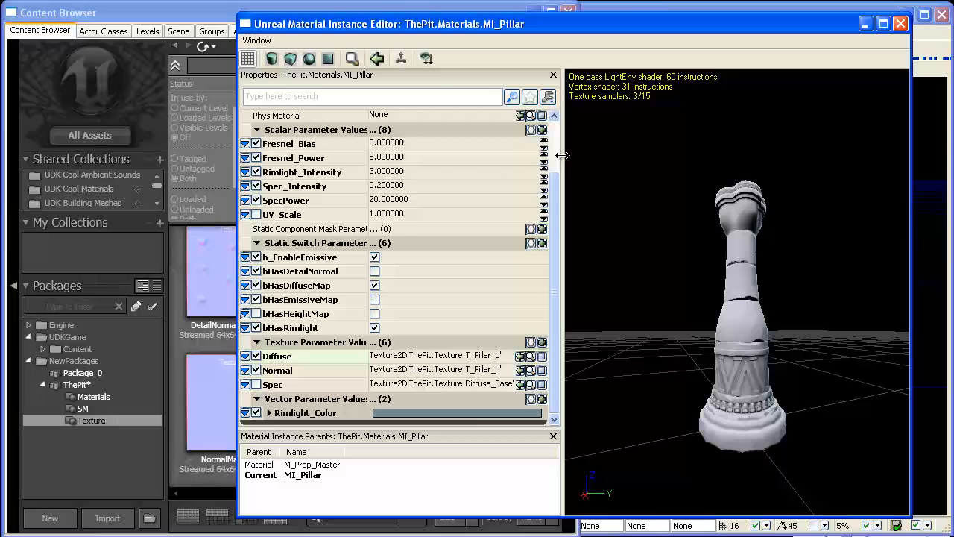
{"action": "left_click_drag", "start_coordinate": [562, 154], "coordinate": [446, 161]}
{"action": "mouse_move", "coordinate": [620, 253]}
{"action": "left_mouse_down"}
{"action": "mouse_move", "coordinate": [618, 242]}
{"action": "mouse_move", "coordinate": [518, 286]}
{"action": "mouse_move", "coordinate": [449, 272]}
{"action": "mouse_move", "coordinate": [618, 242]}
{"action": "left_mouse_up"}
{"action": "right_click_drag", "start_coordinate": [618, 242], "coordinate": [639, 277]}
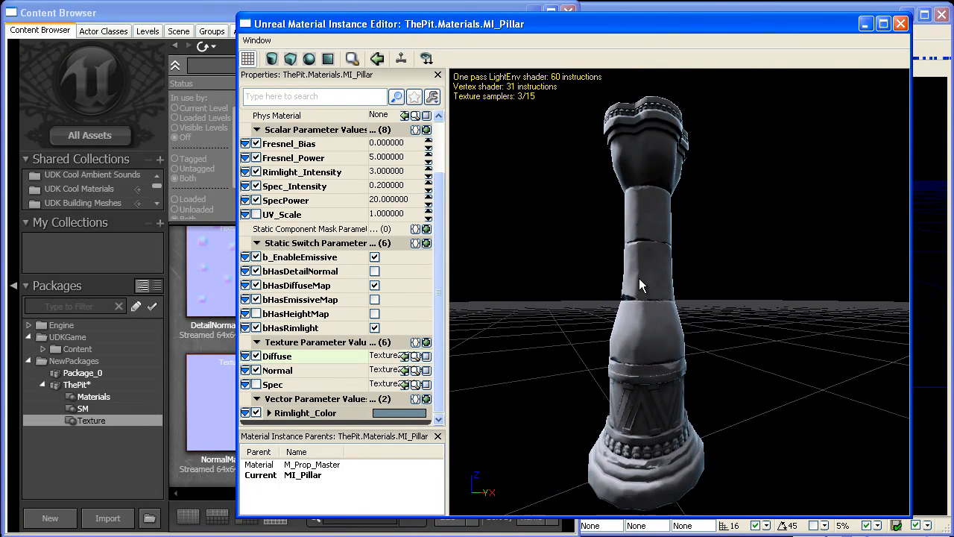
{"action": "mouse_move", "coordinate": [639, 278]}
{"action": "middle_mouse_down"}
{"action": "mouse_move", "coordinate": [637, 295]}
{"action": "mouse_move", "coordinate": [645, 292]}
{"action": "middle_mouse_up"}
{"action": "right_click_drag", "start_coordinate": [645, 292], "coordinate": [638, 260]}
{"action": "left_click_drag", "start_coordinate": [638, 261], "coordinate": [588, 353]}
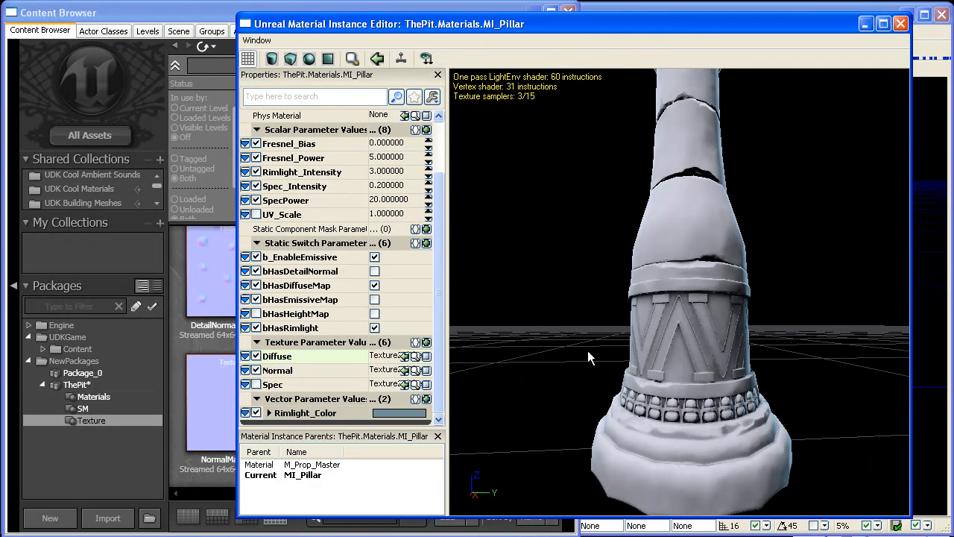
{"action": "left_click_drag", "start_coordinate": [674, 350], "coordinate": [657, 277]}
{"action": "right_click_drag", "start_coordinate": [656, 277], "coordinate": [658, 335]}
{"action": "middle_click_drag", "start_coordinate": [658, 336], "coordinate": [657, 330]}
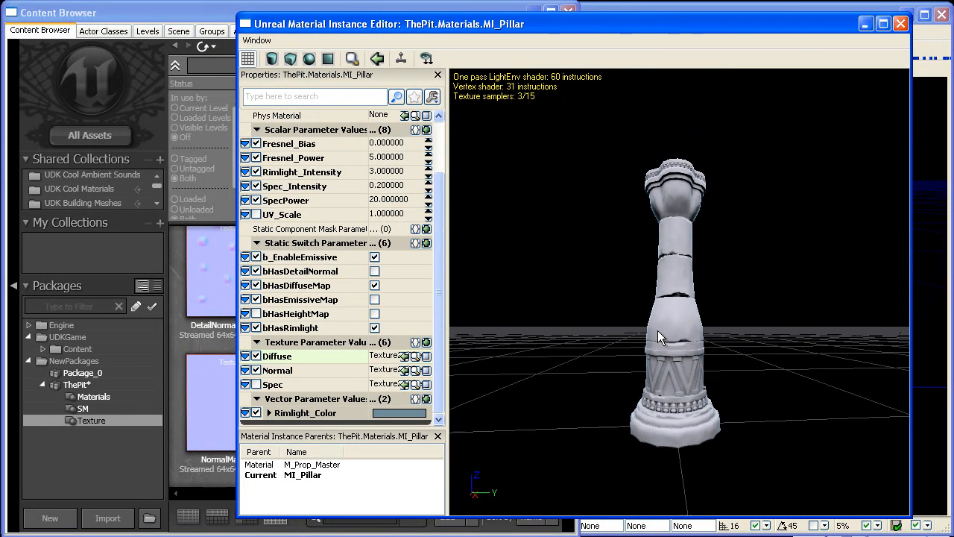
{"action": "mouse_move", "coordinate": [658, 330]}
{"action": "left_mouse_down"}
{"action": "mouse_move", "coordinate": [662, 320]}
{"action": "mouse_move", "coordinate": [449, 287]}
{"action": "mouse_move", "coordinate": [658, 312]}
{"action": "left_mouse_up"}
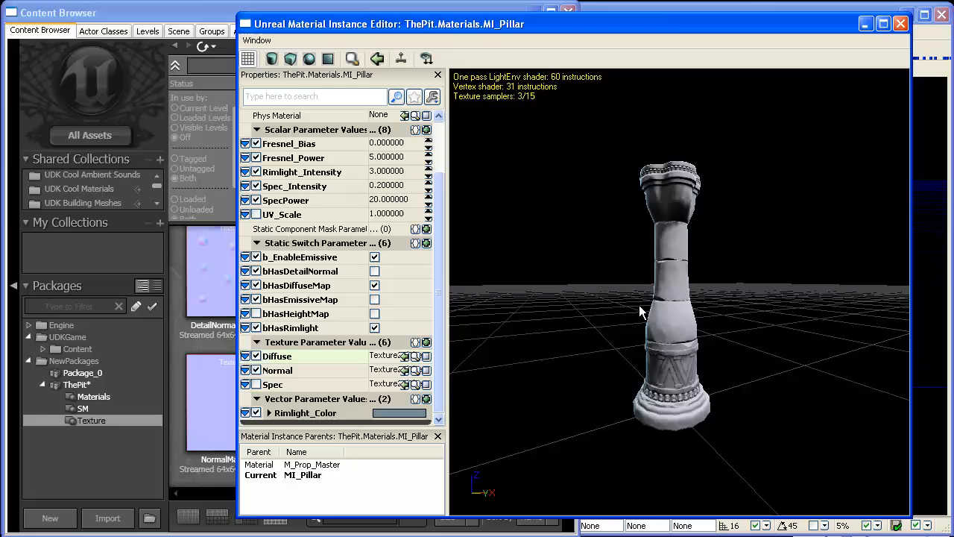
Examine the pillar's capital up close and the whole textured pillar from different sides
{"action": "left_click_drag", "start_coordinate": [639, 305], "coordinate": [448, 339]}
{"action": "right_click_drag", "start_coordinate": [781, 266], "coordinate": [624, 268]}
{"action": "left_click_drag", "start_coordinate": [623, 268], "coordinate": [651, 312]}
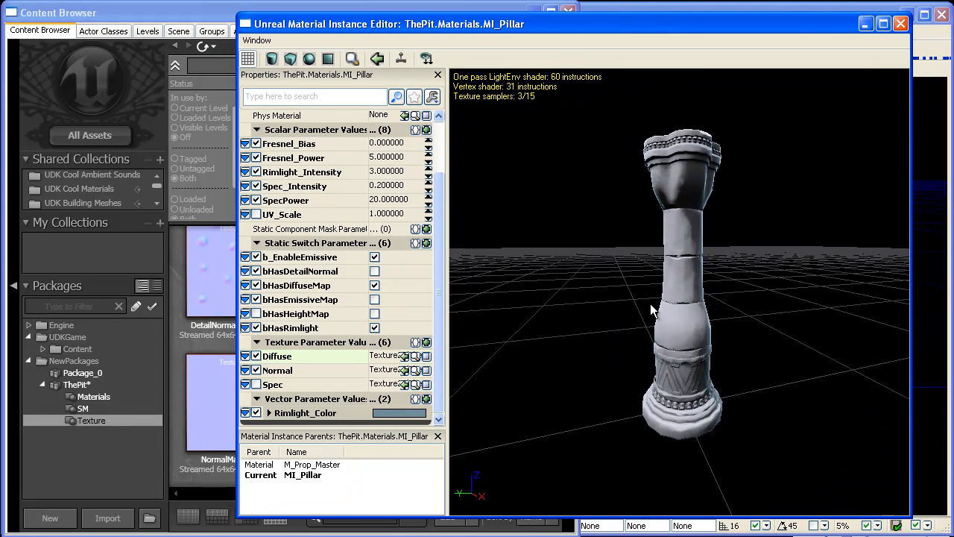
{"action": "middle_click_drag", "start_coordinate": [678, 264], "coordinate": [678, 276]}
{"action": "left_click_drag", "start_coordinate": [678, 276], "coordinate": [674, 236]}
{"action": "right_click_drag", "start_coordinate": [674, 235], "coordinate": [677, 290]}
{"action": "mouse_move", "coordinate": [677, 291]}
{"action": "left_mouse_down"}
{"action": "mouse_move", "coordinate": [801, 303]}
{"action": "mouse_move", "coordinate": [689, 300]}
{"action": "left_mouse_up"}
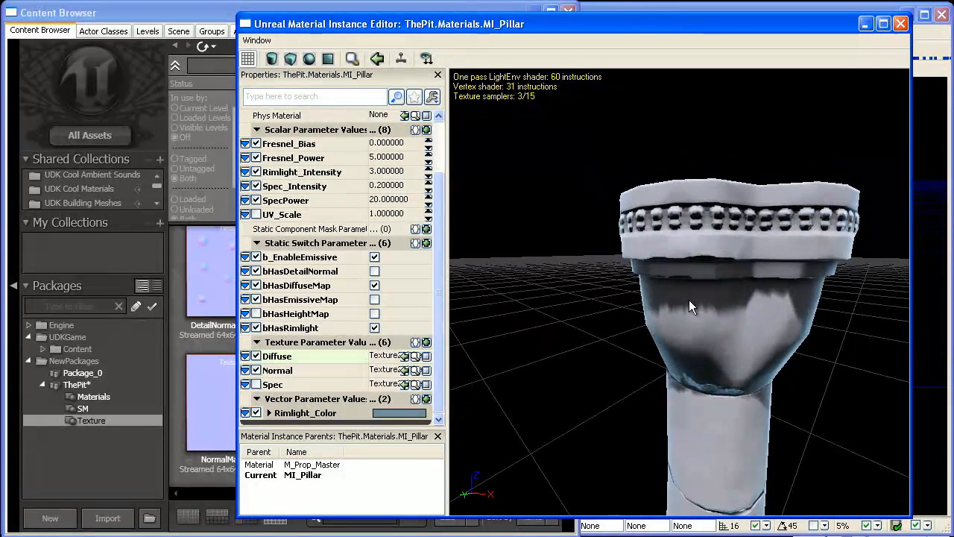
{"action": "mouse_move", "coordinate": [703, 299]}
{"action": "right_mouse_down"}
{"action": "mouse_move", "coordinate": [705, 319]}
{"action": "mouse_move", "coordinate": [694, 313]}
{"action": "right_mouse_up"}
{"action": "left_click_drag", "start_coordinate": [695, 312], "coordinate": [688, 354]}
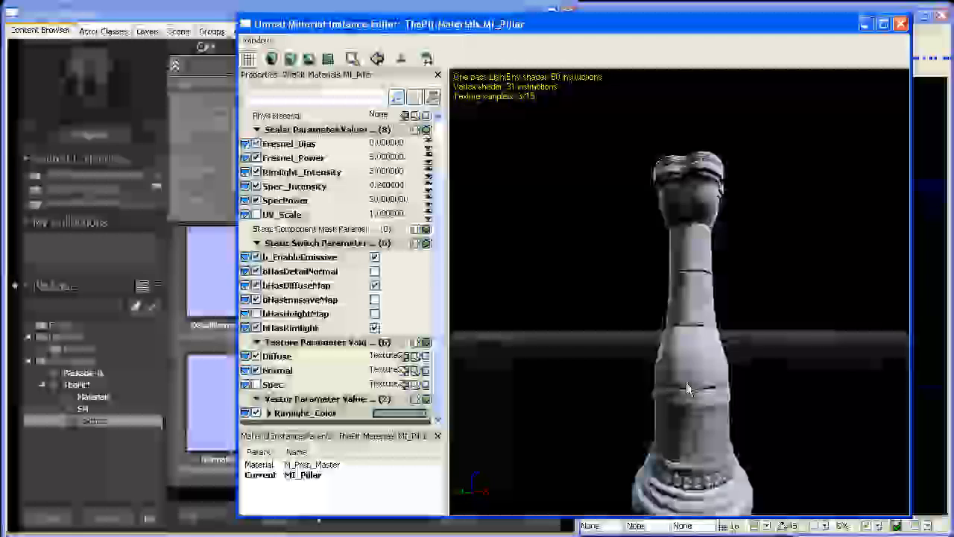
{"action": "left_click_drag", "start_coordinate": [686, 392], "coordinate": [638, 377]}
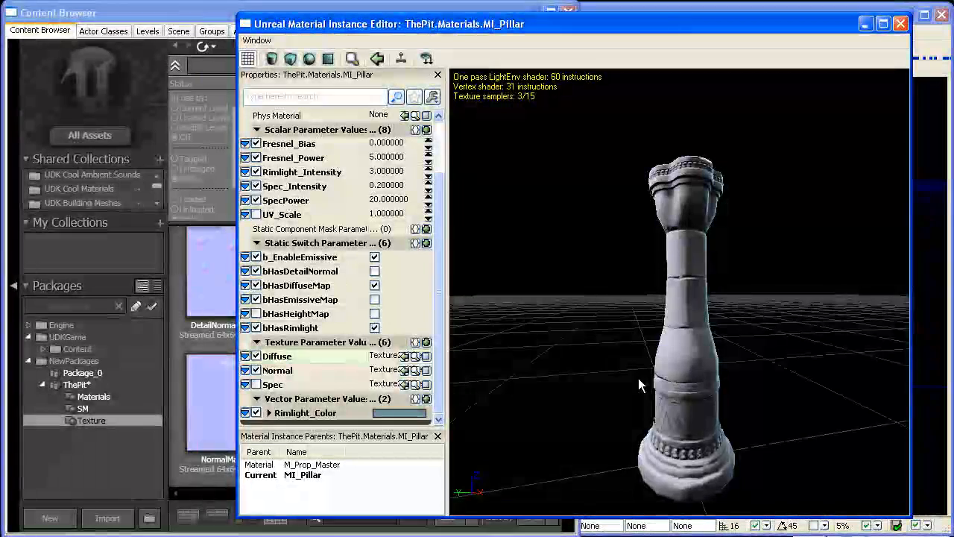
{"action": "left_click_drag", "start_coordinate": [638, 378], "coordinate": [892, 295]}
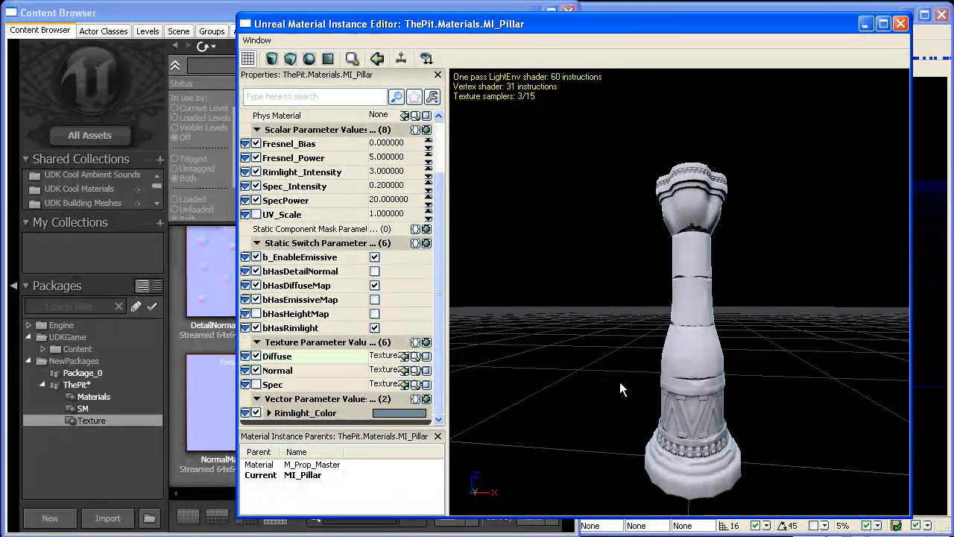
{"action": "left_click_drag", "start_coordinate": [610, 368], "coordinate": [625, 267]}
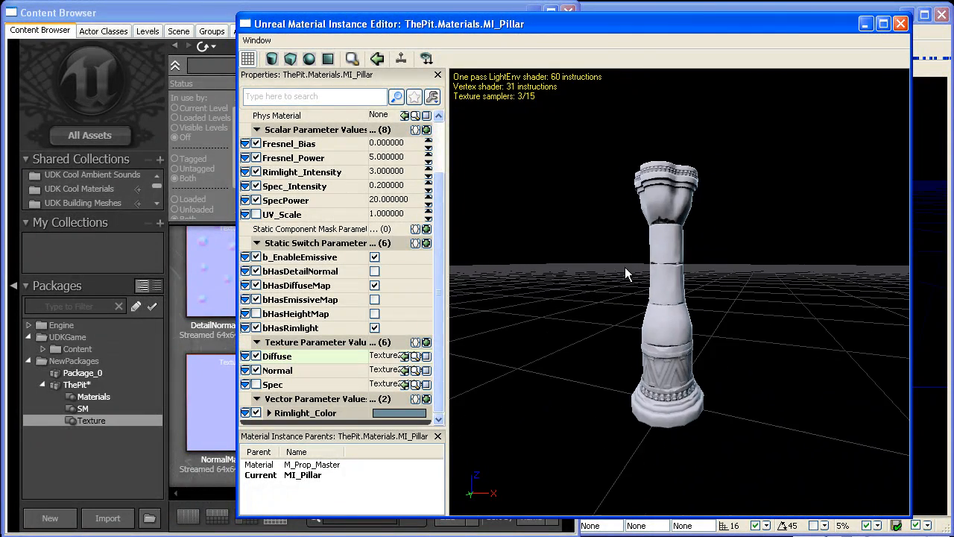